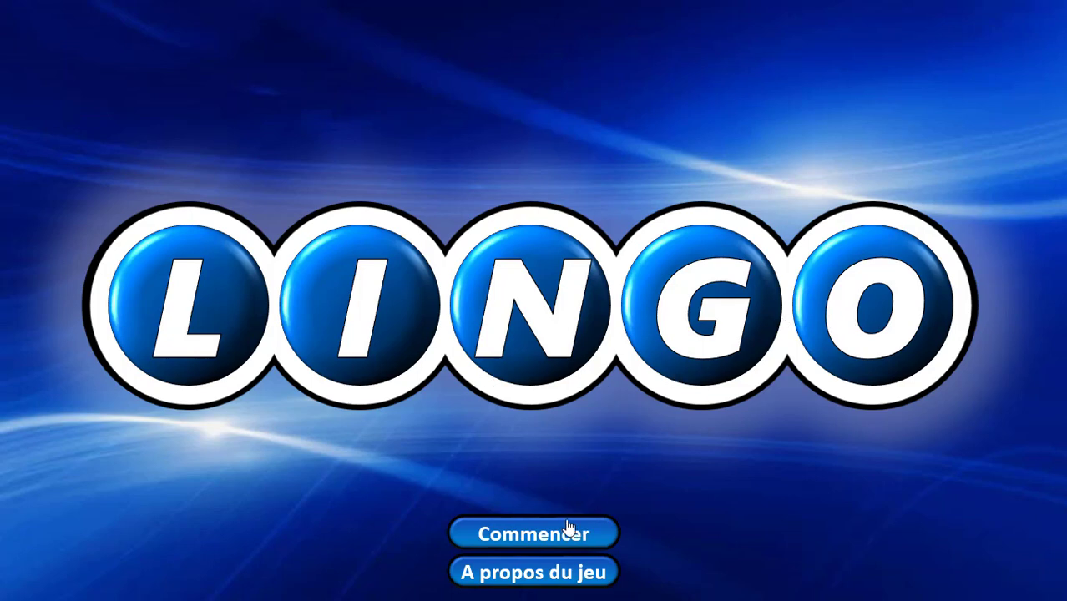
# Step: Browse the game's about page and how-to-play explanation, then return to the title slide
pyautogui.click(538, 575)
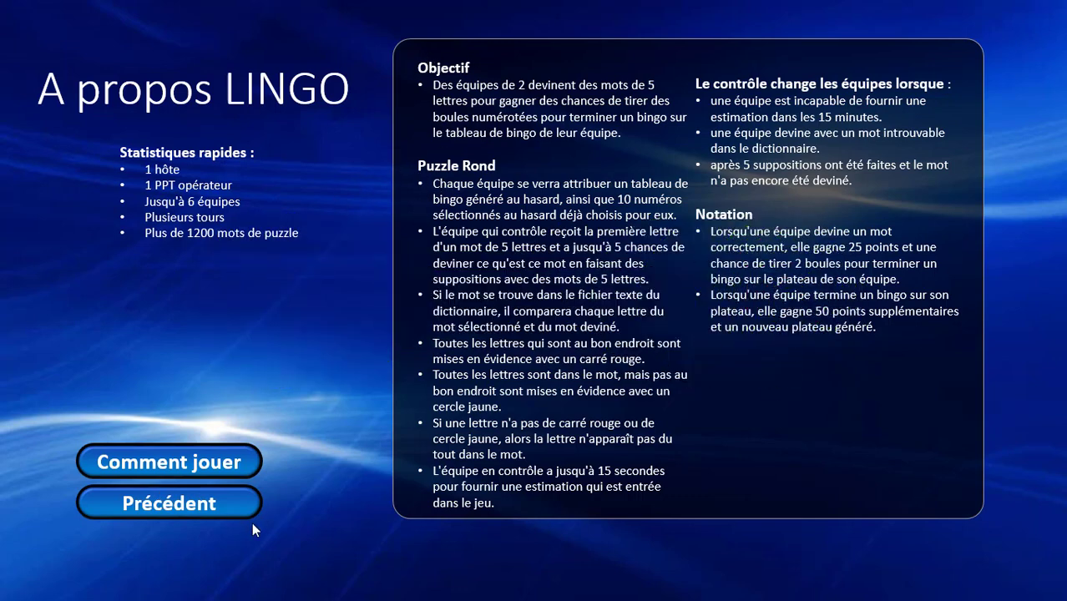
pyautogui.click(164, 511)
pyautogui.click(459, 569)
pyautogui.click(185, 472)
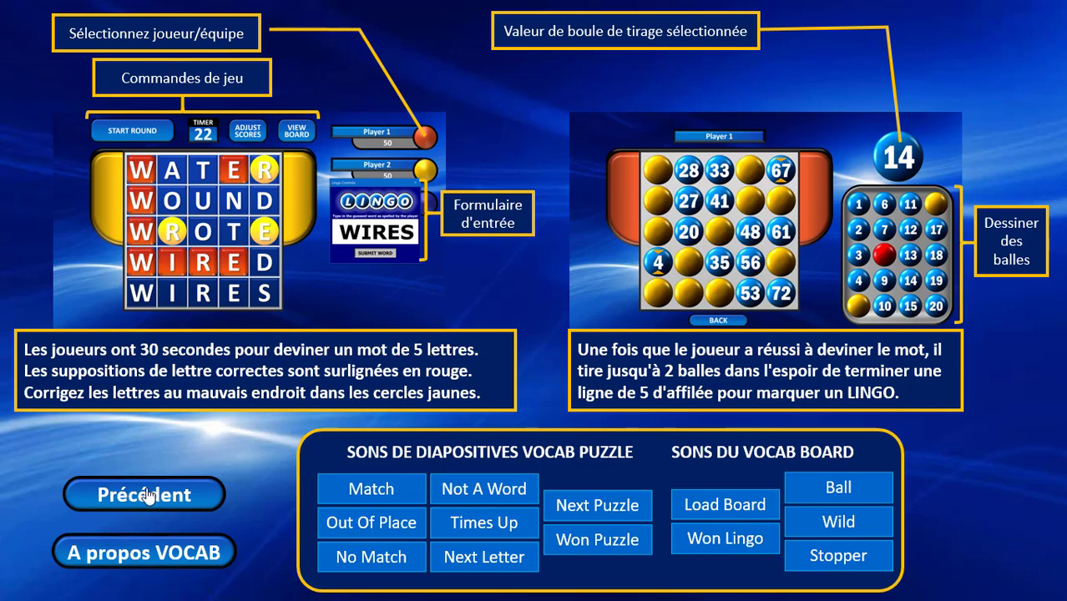
pyautogui.click(157, 561)
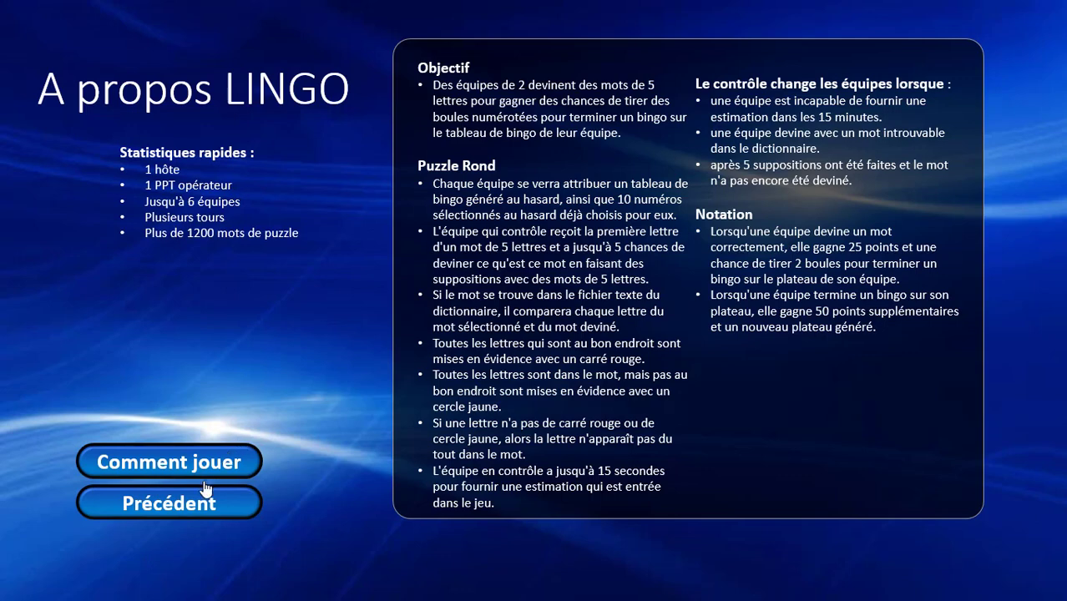
pyautogui.click(170, 505)
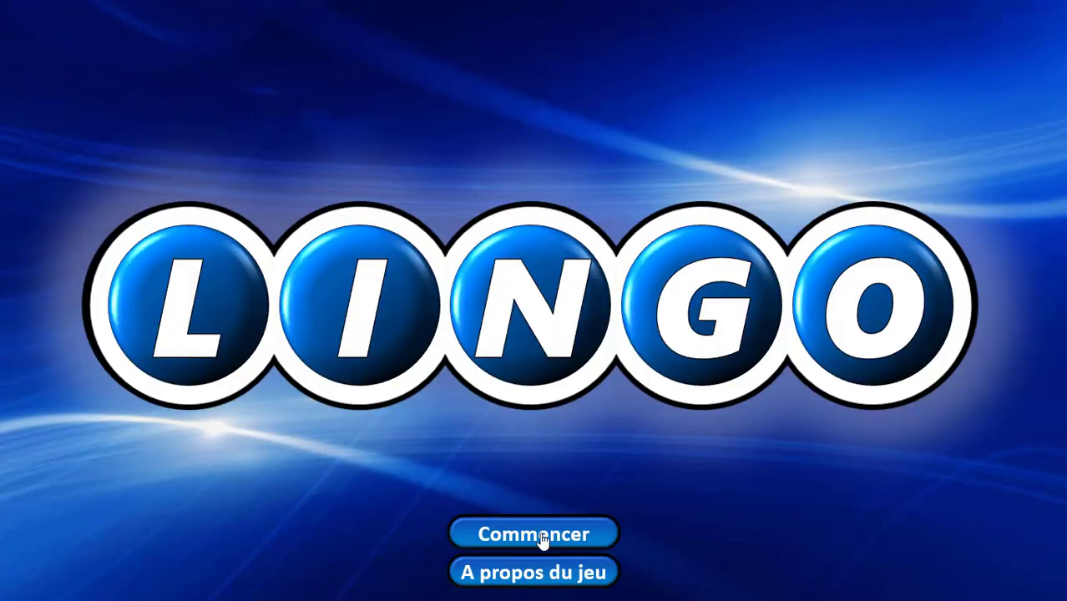
# Step: Set the player count to 1, enter the player's name, and start the game
pyautogui.click(544, 541)
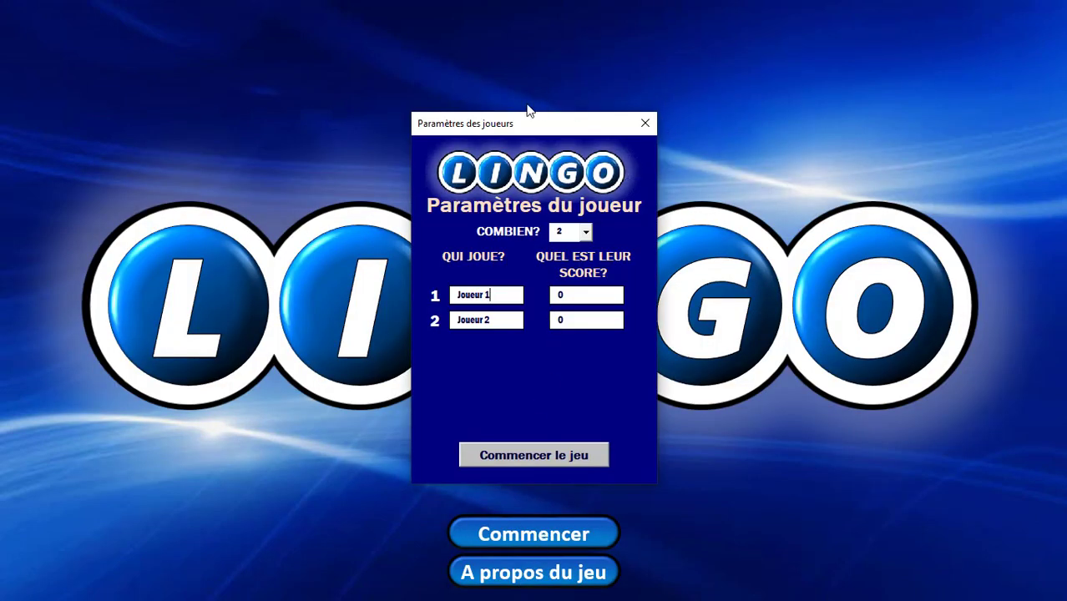
pyautogui.click(586, 232)
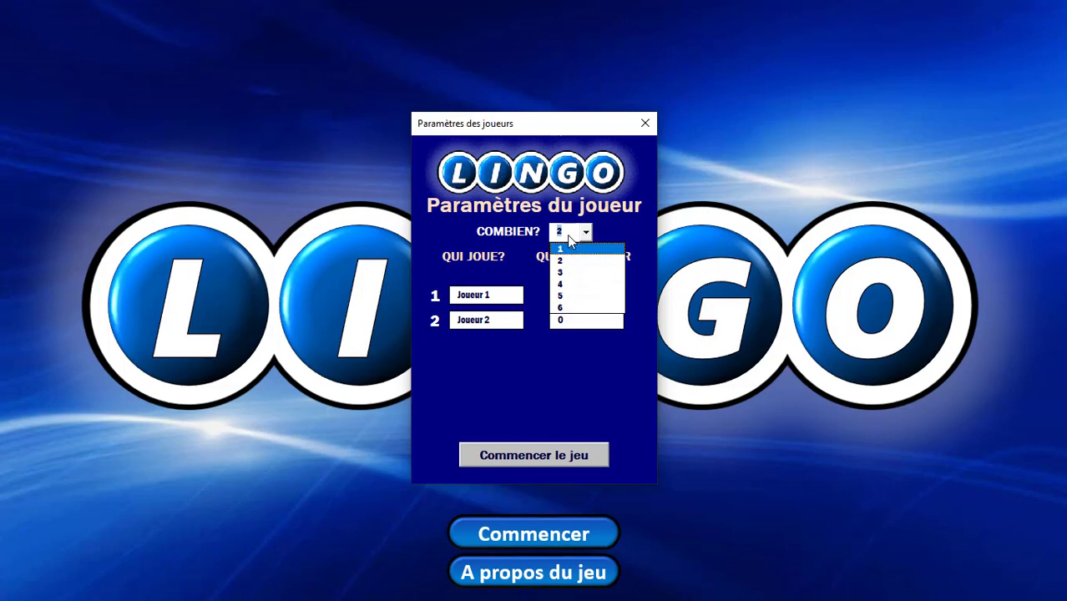
pyautogui.click(572, 242)
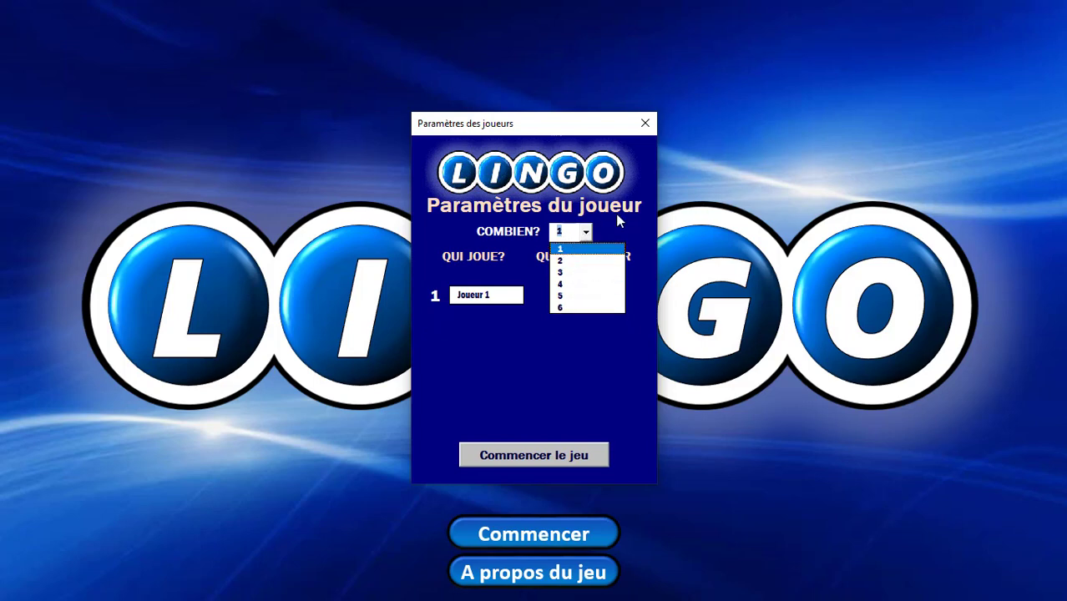
pyautogui.click(483, 294)
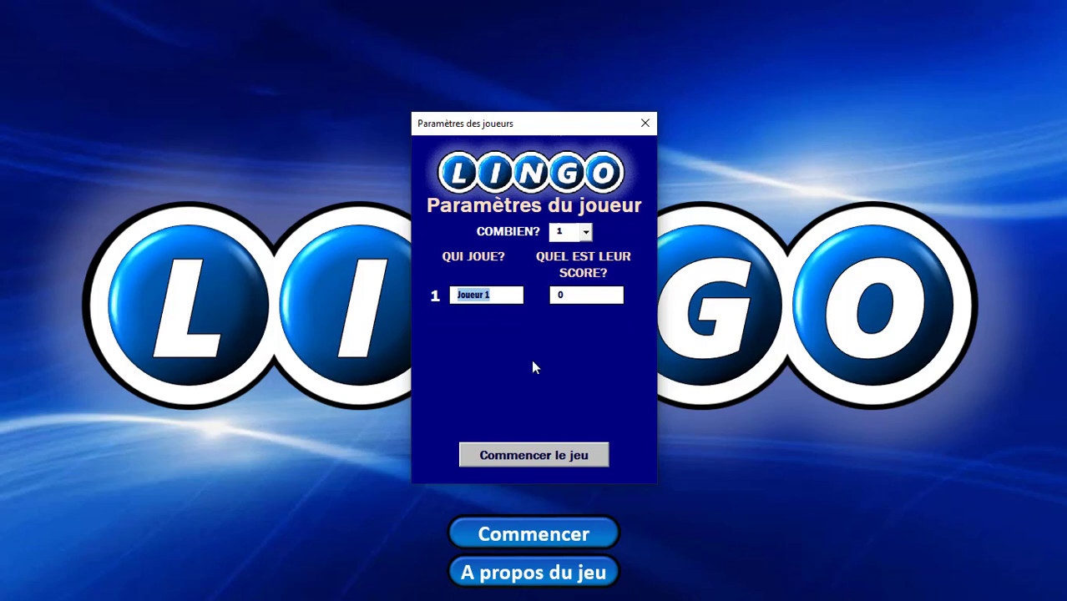
pyautogui.write('Moez')
pyautogui.click(524, 456)
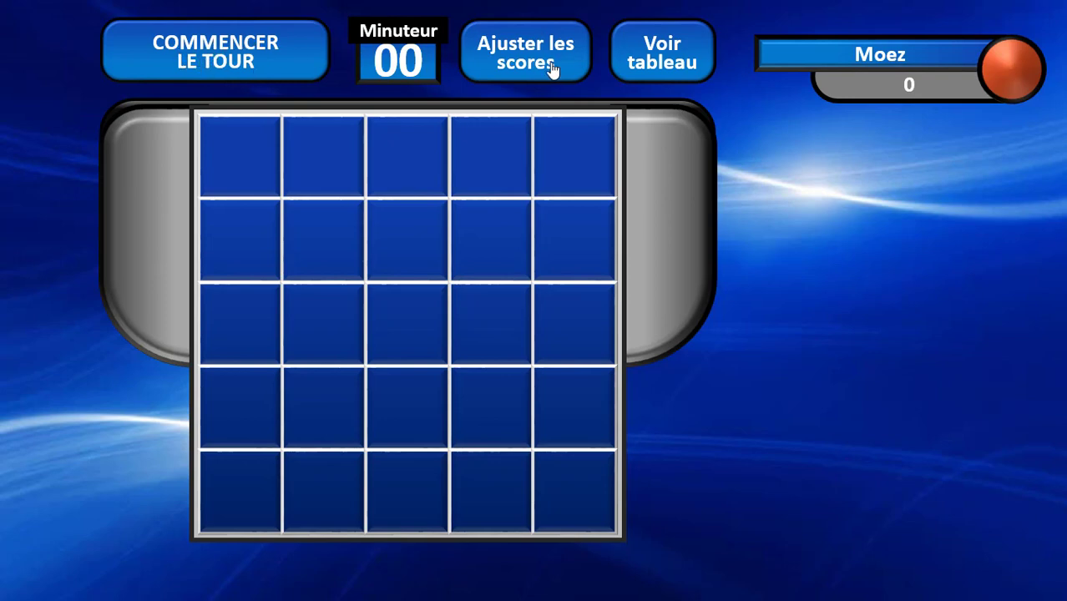
# Step: Dismiss the no-team warning, make the lone player the active team, and start the first round
pyautogui.click(519, 50)
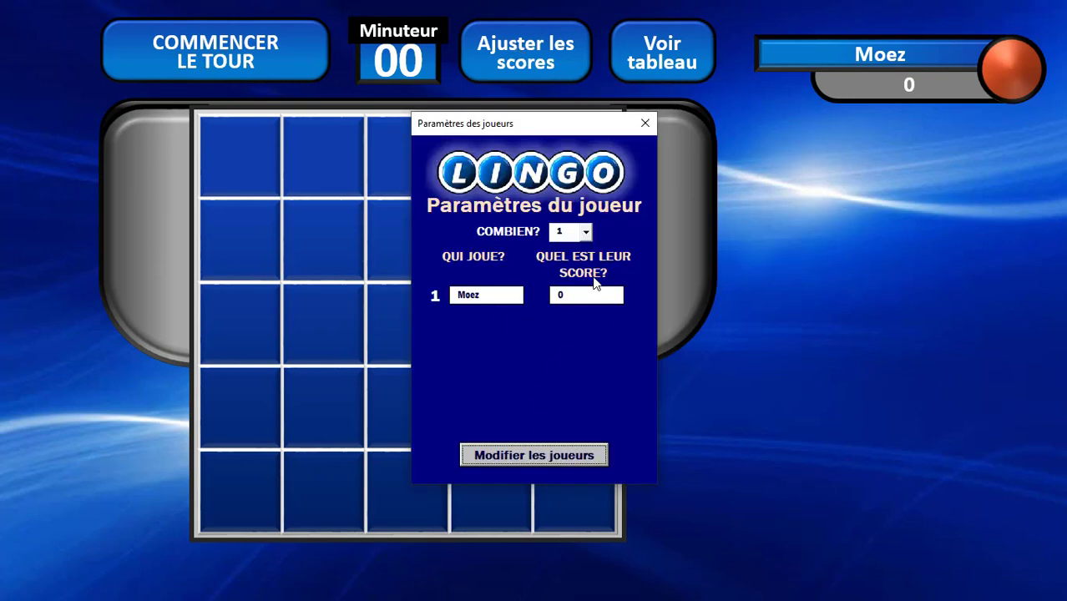
pyautogui.click(648, 121)
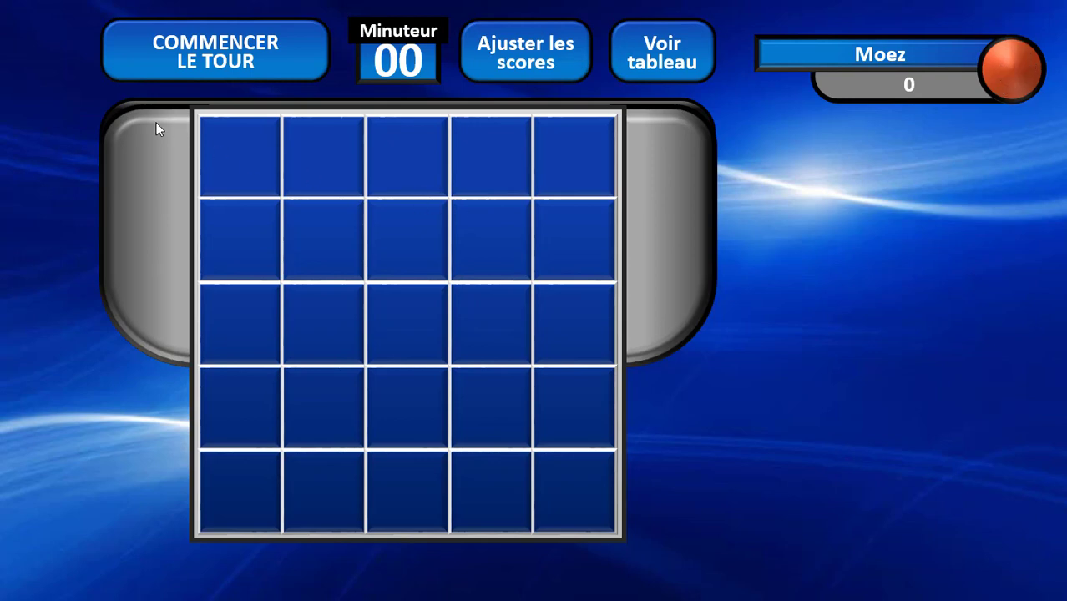
pyautogui.click(219, 61)
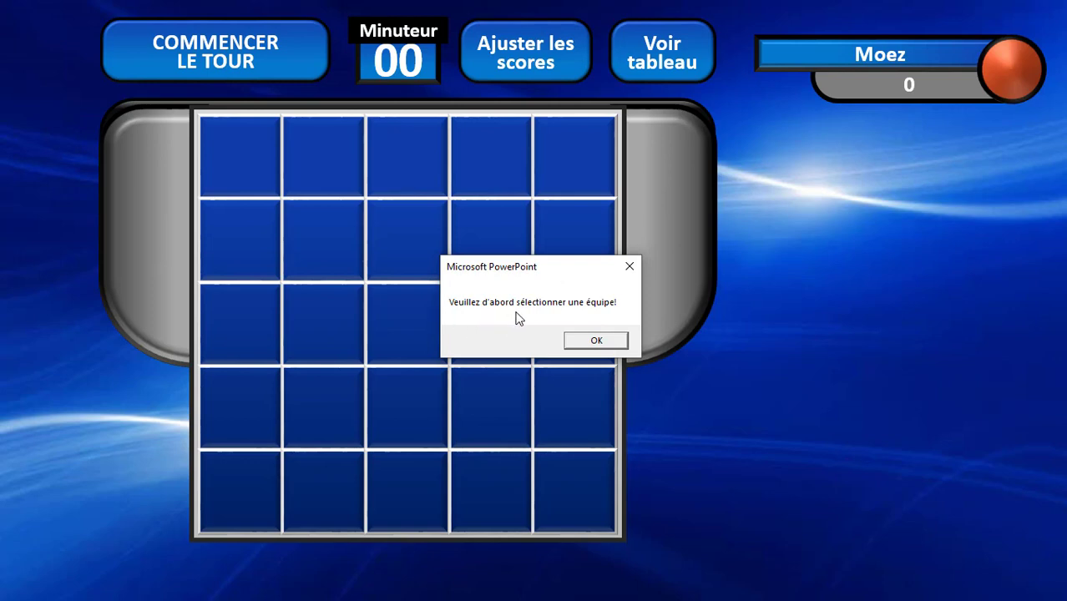
pyautogui.click(596, 341)
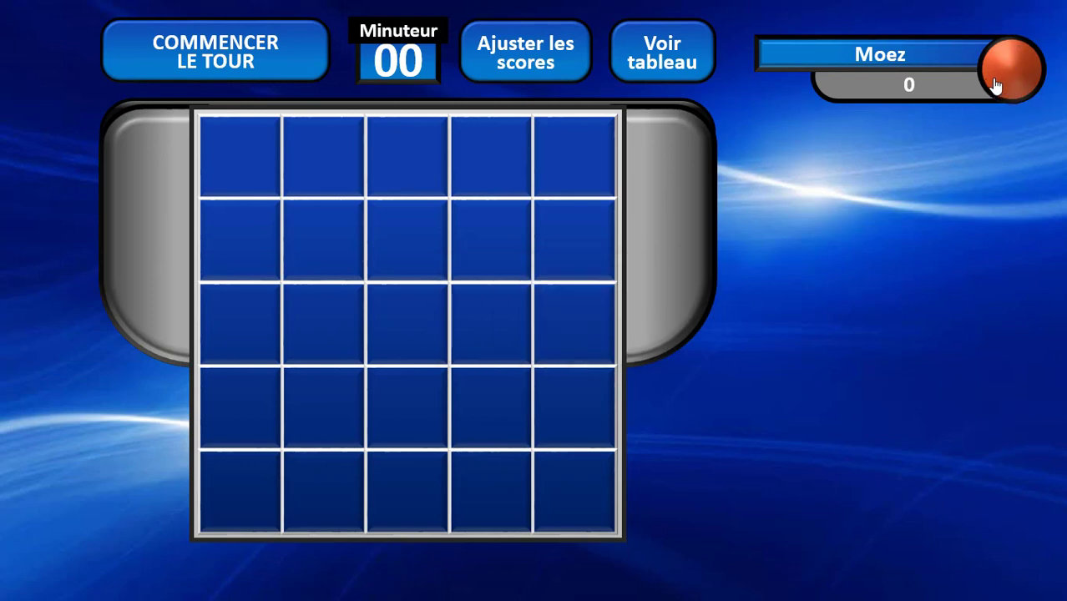
pyautogui.click(1020, 69)
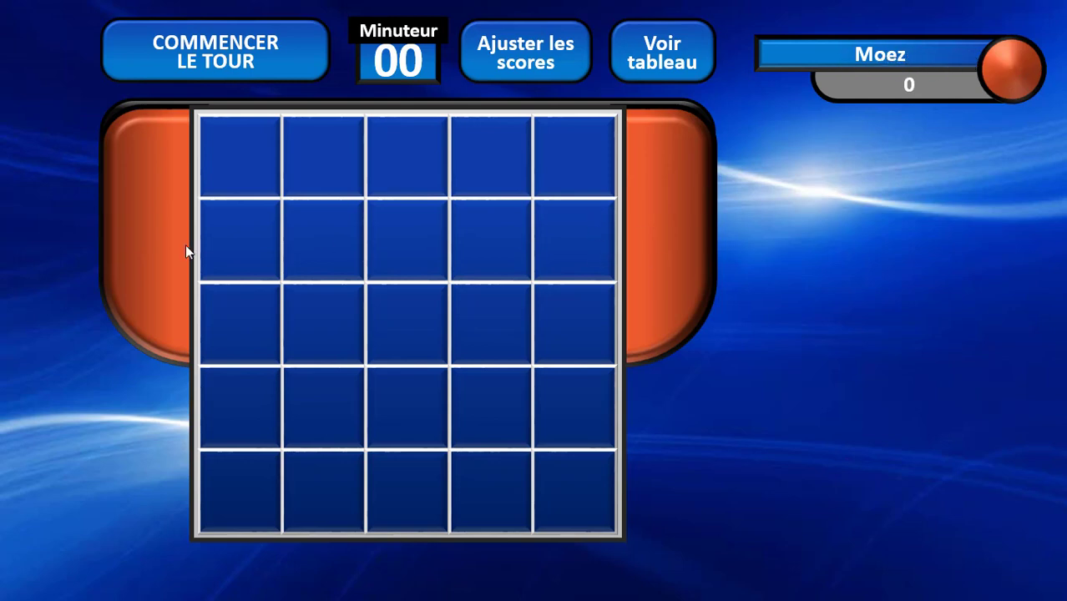
pyautogui.click(219, 57)
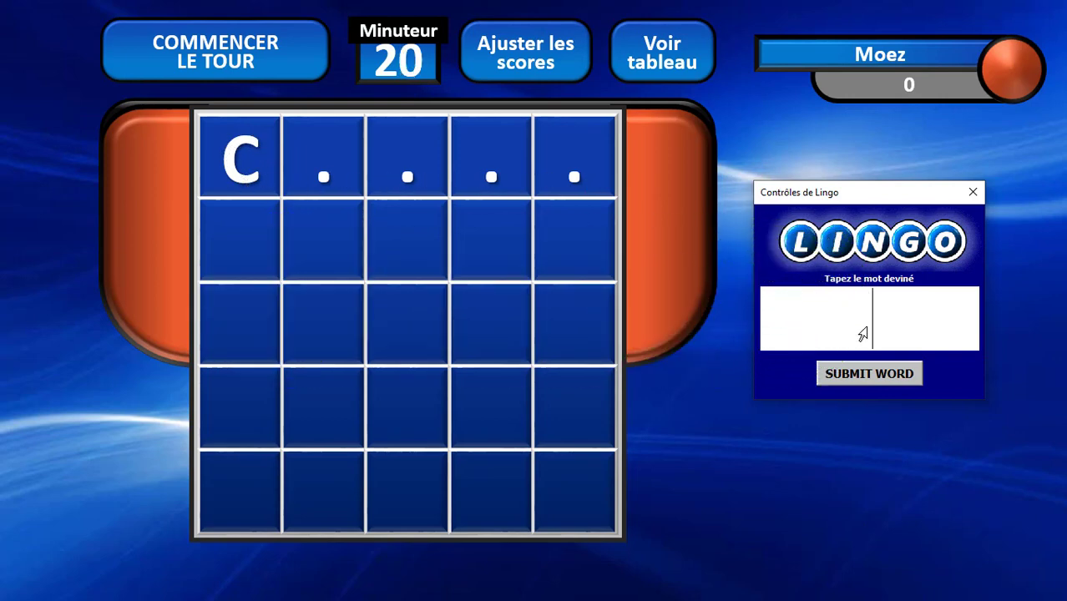
# Step: Guess COURT, then solve the round with CHIEN, raising the score to 25
pyautogui.write('c')
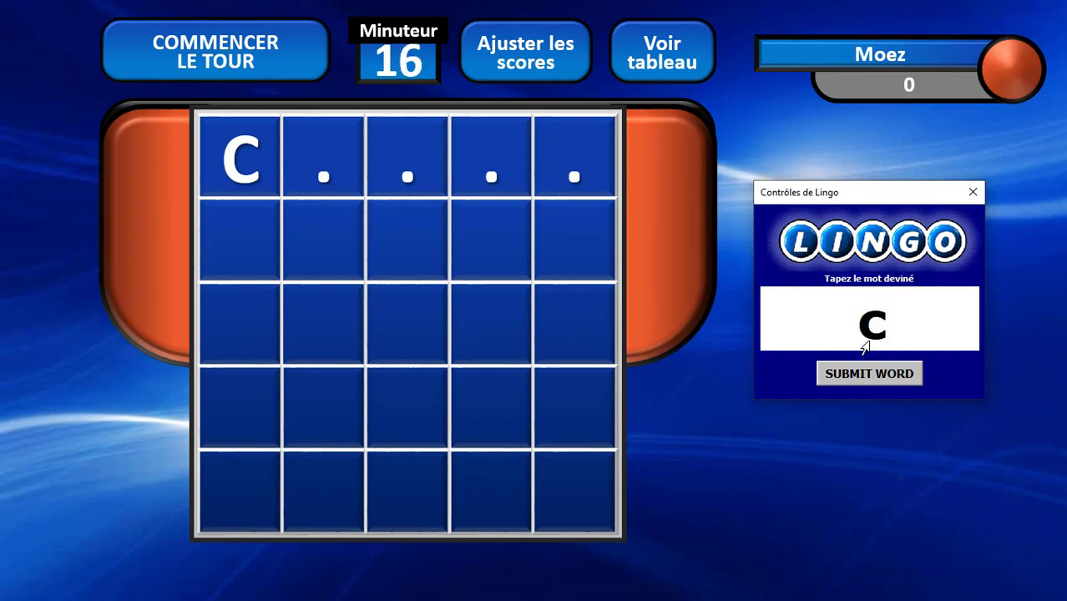
pyautogui.write('ourt')
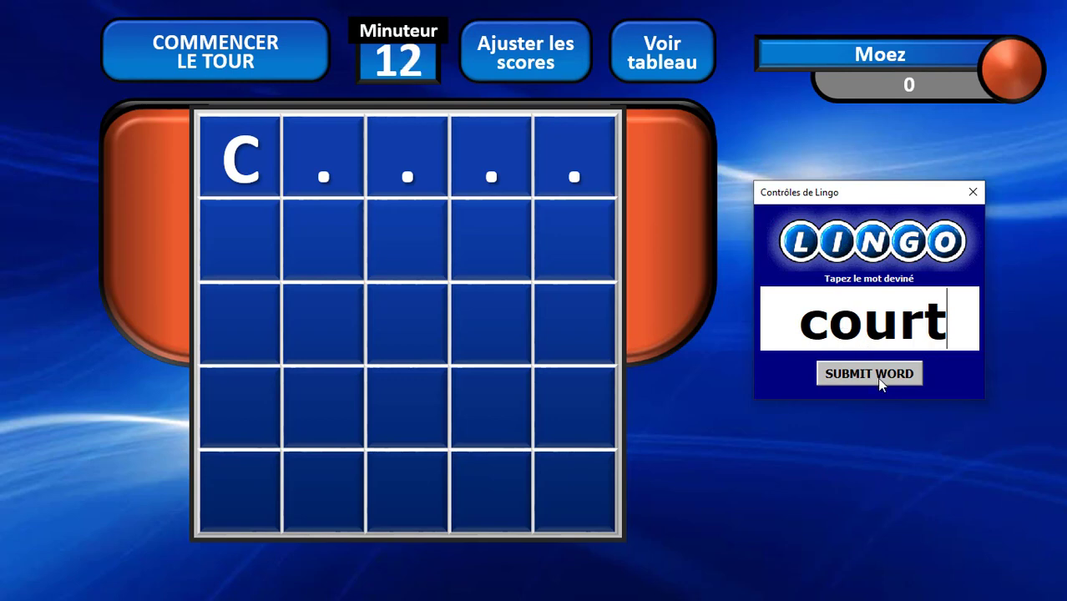
pyautogui.click(878, 379)
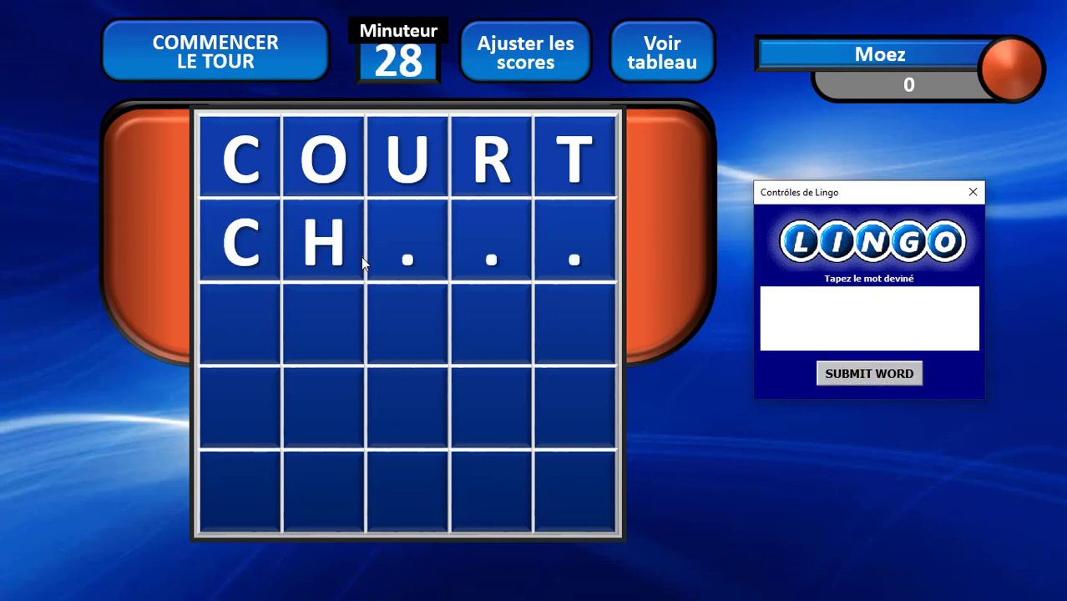
pyautogui.write('ch')
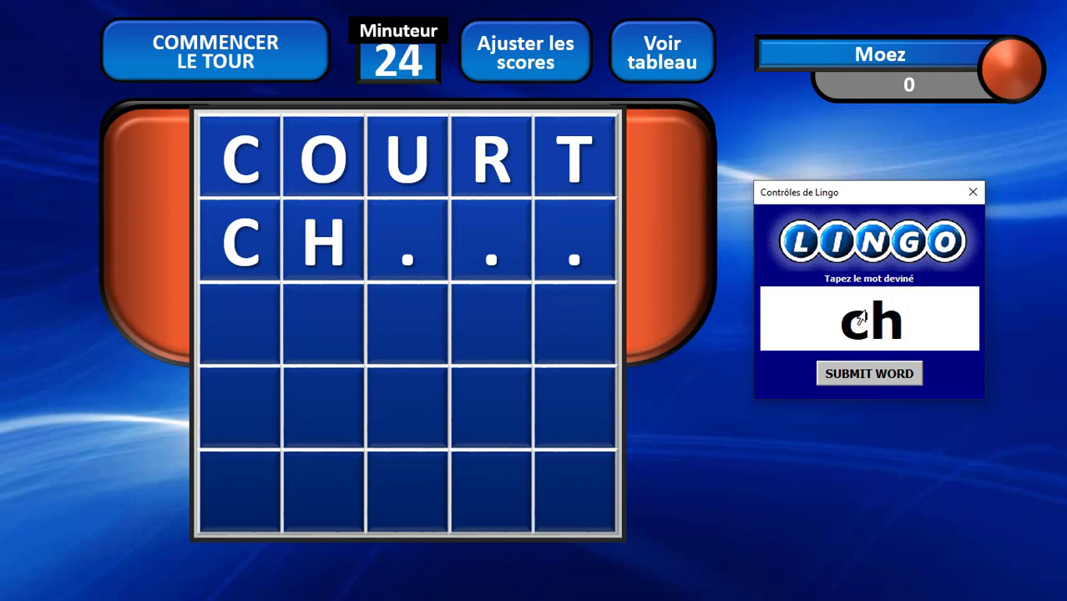
pyautogui.write('i')
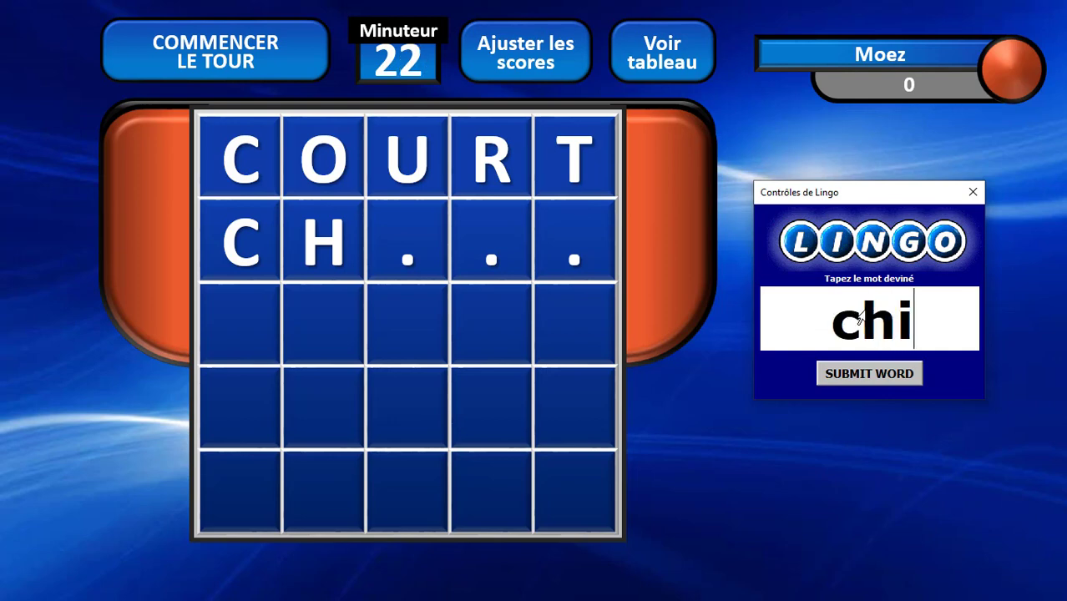
pyautogui.write('en')
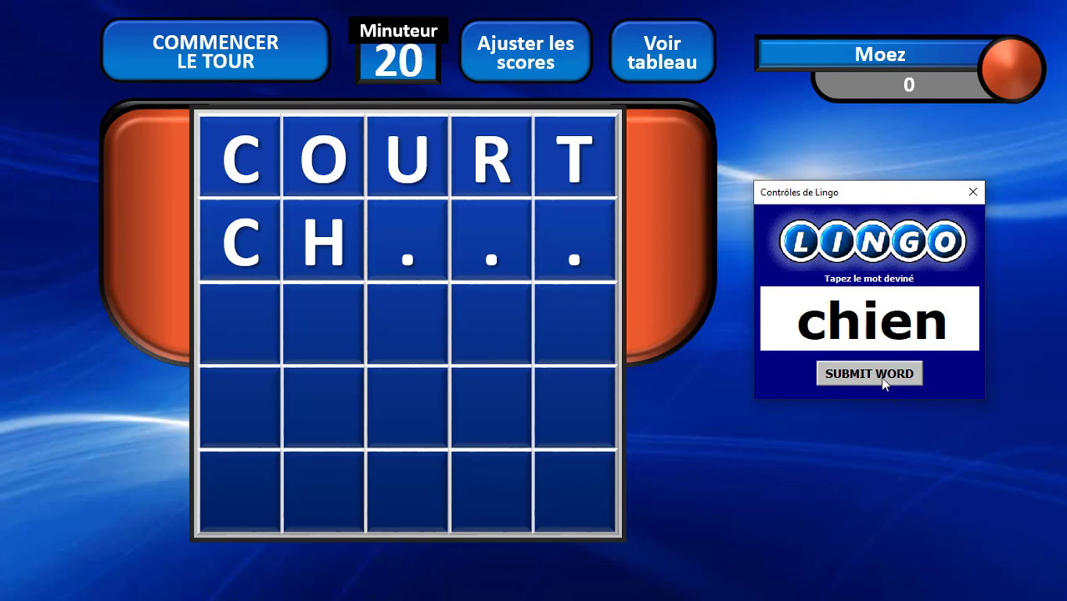
pyautogui.click(877, 375)
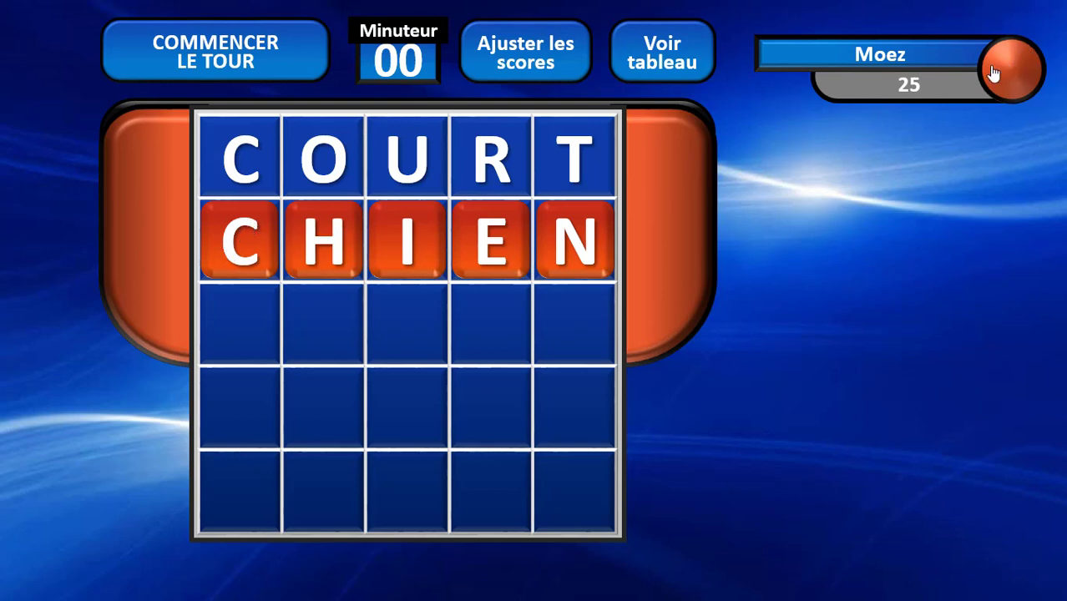
# Step: Start a new round, solve it with FLEUR for a score of 50, and clear the grid
pyautogui.click(231, 52)
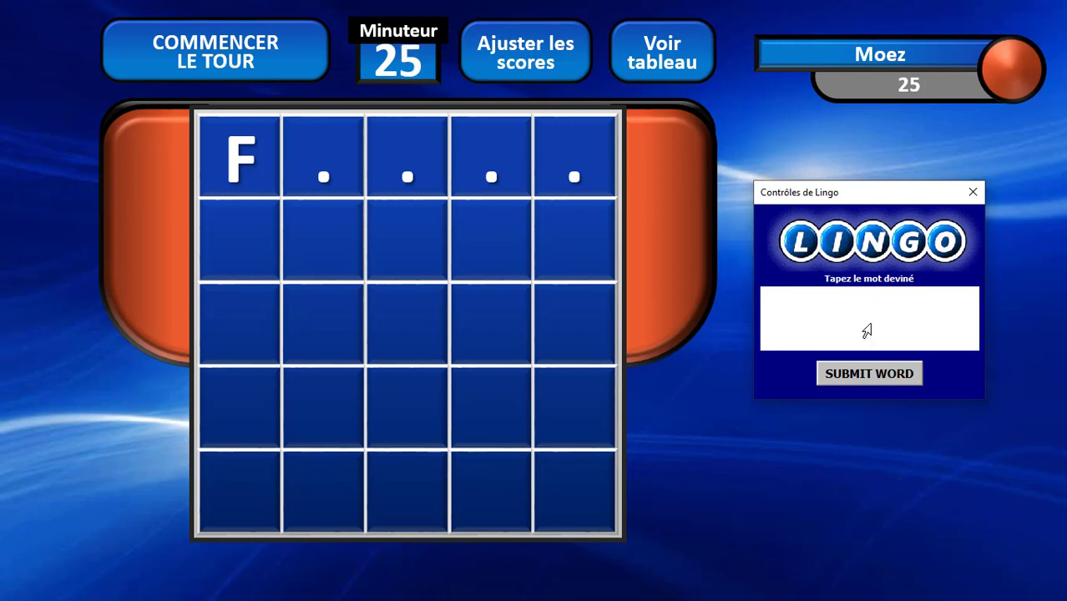
pyautogui.write('f')
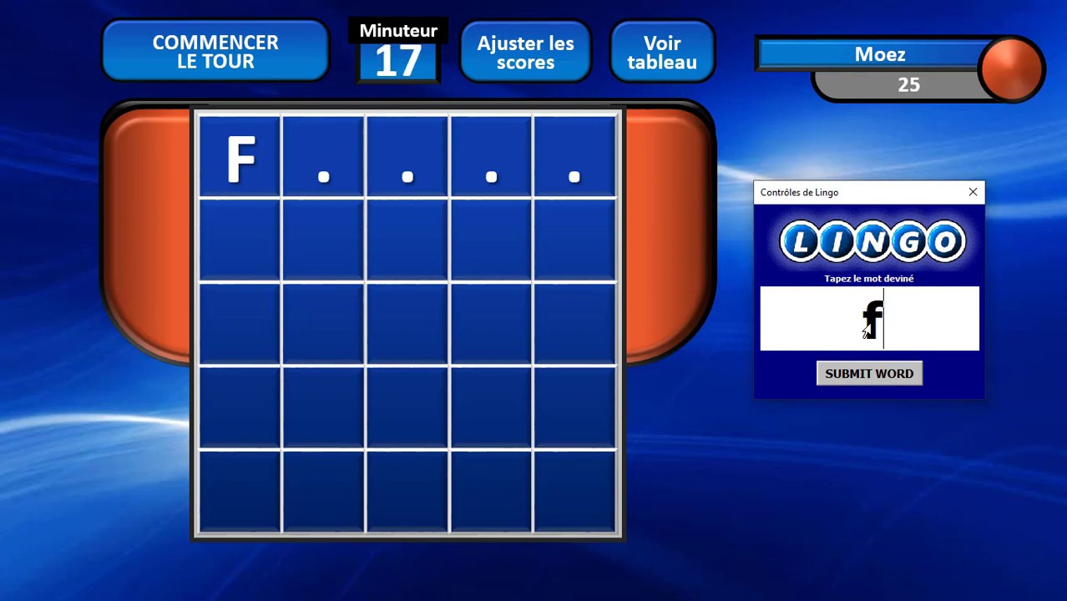
pyautogui.write('le')
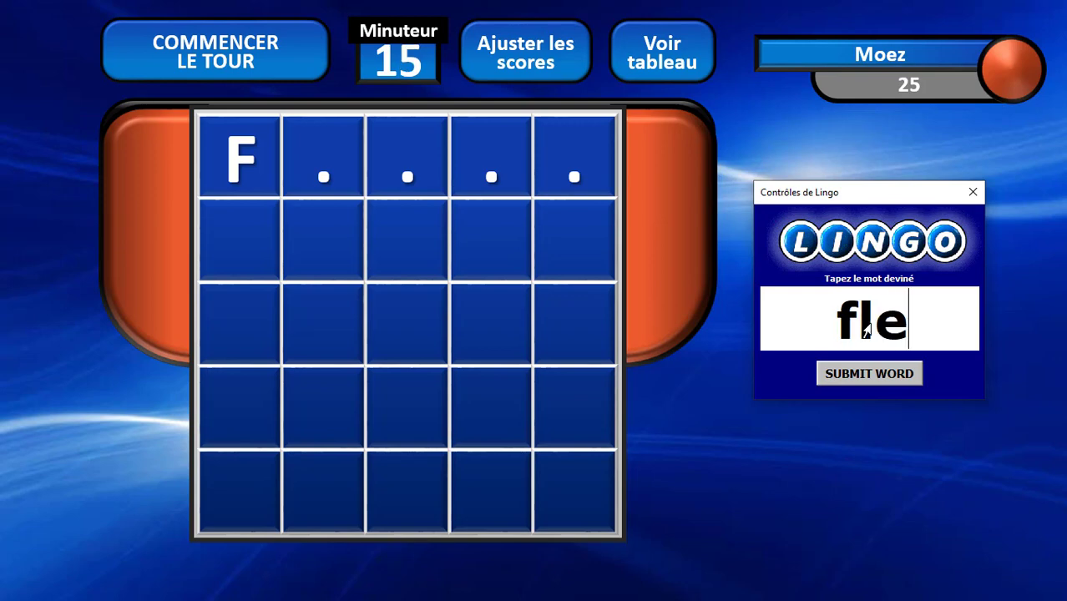
pyautogui.write('ur')
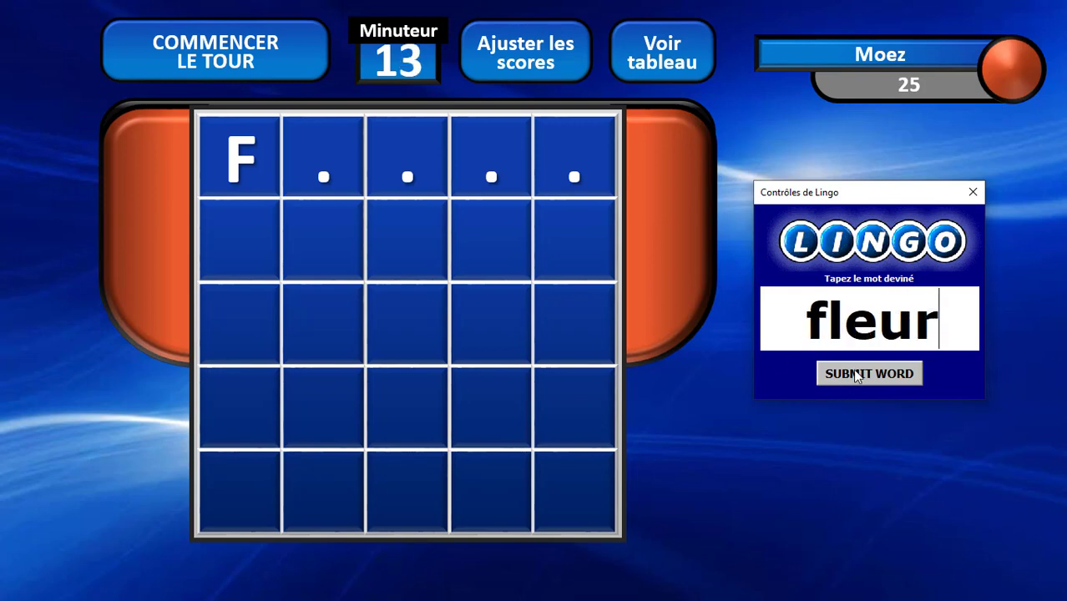
pyautogui.click(853, 368)
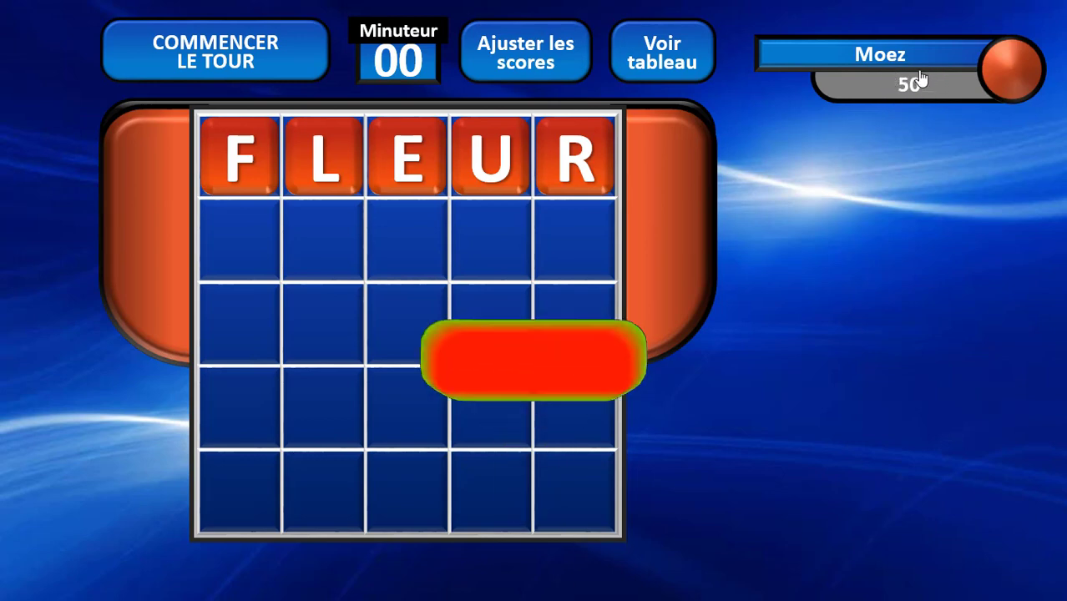
pyautogui.click(222, 54)
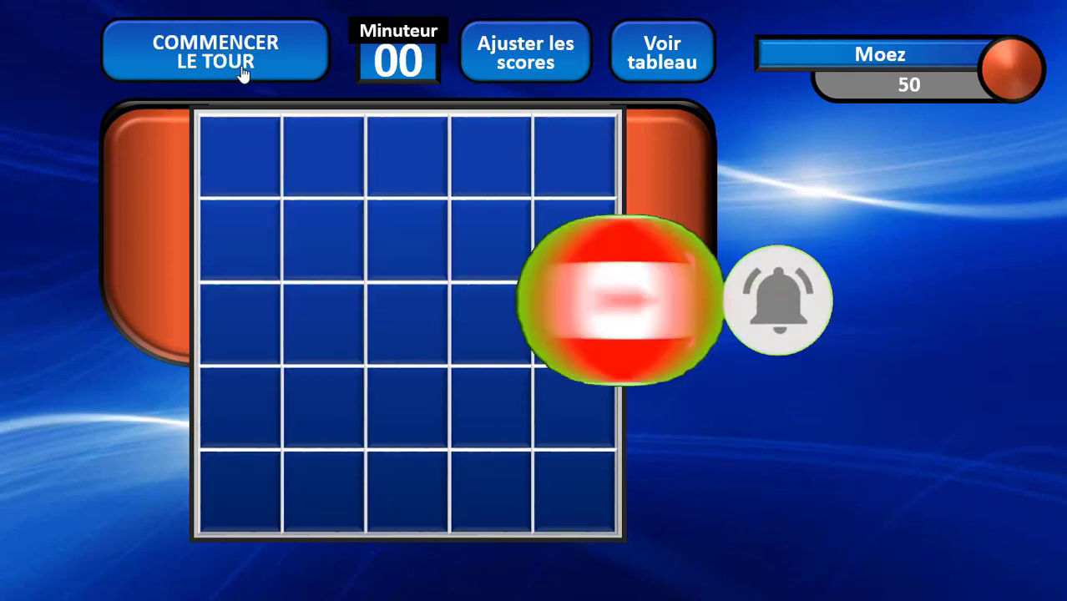
# Step: Start the V round and guess VÉLOS, VERTS, then the correct word VERTE
pyautogui.click(242, 74)
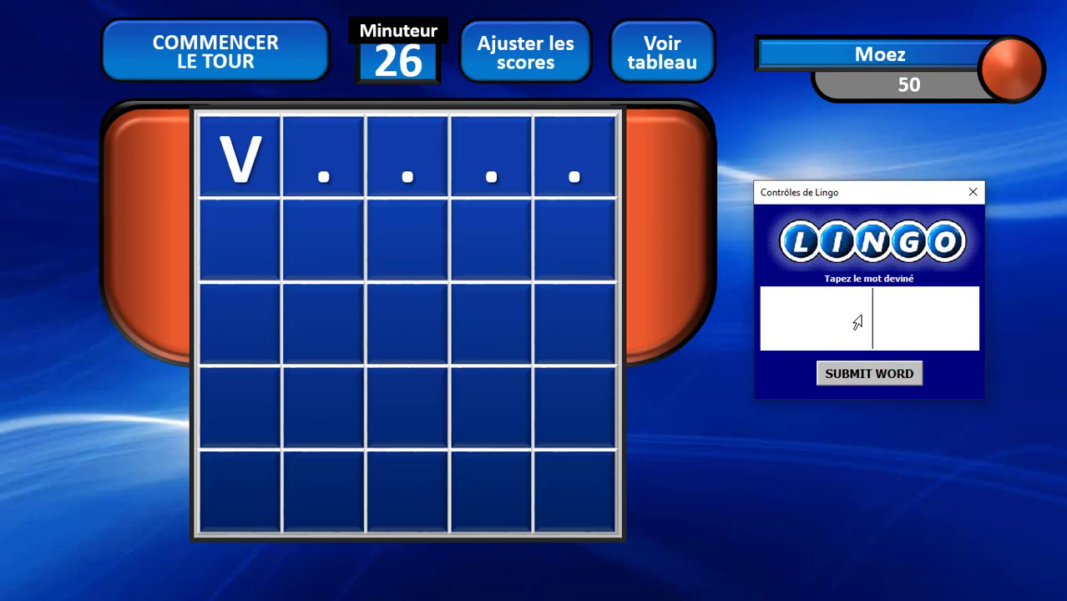
pyautogui.write('V')
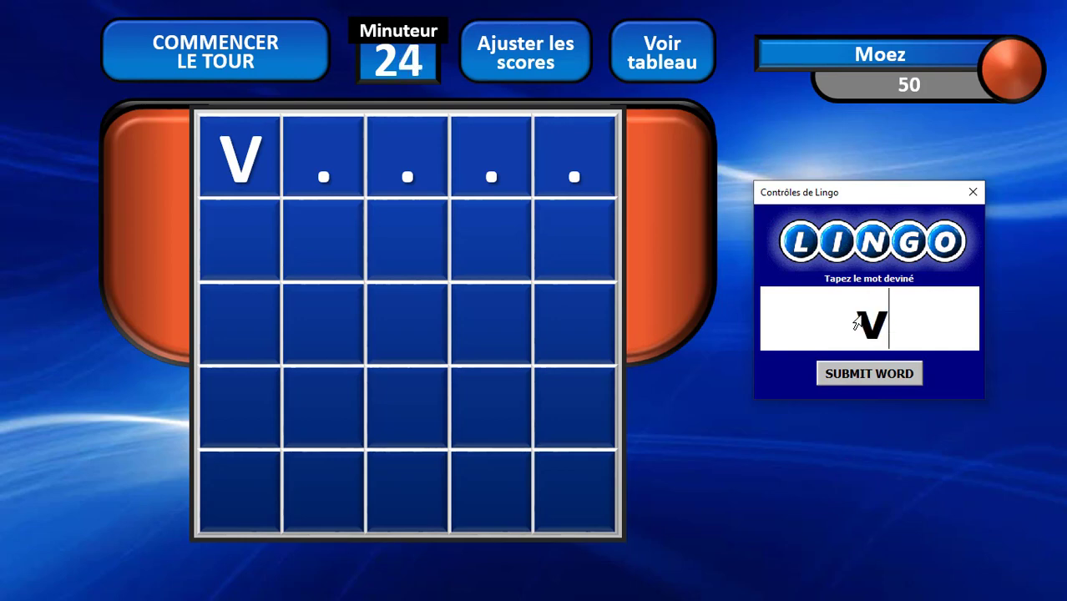
pyautogui.write('élos')
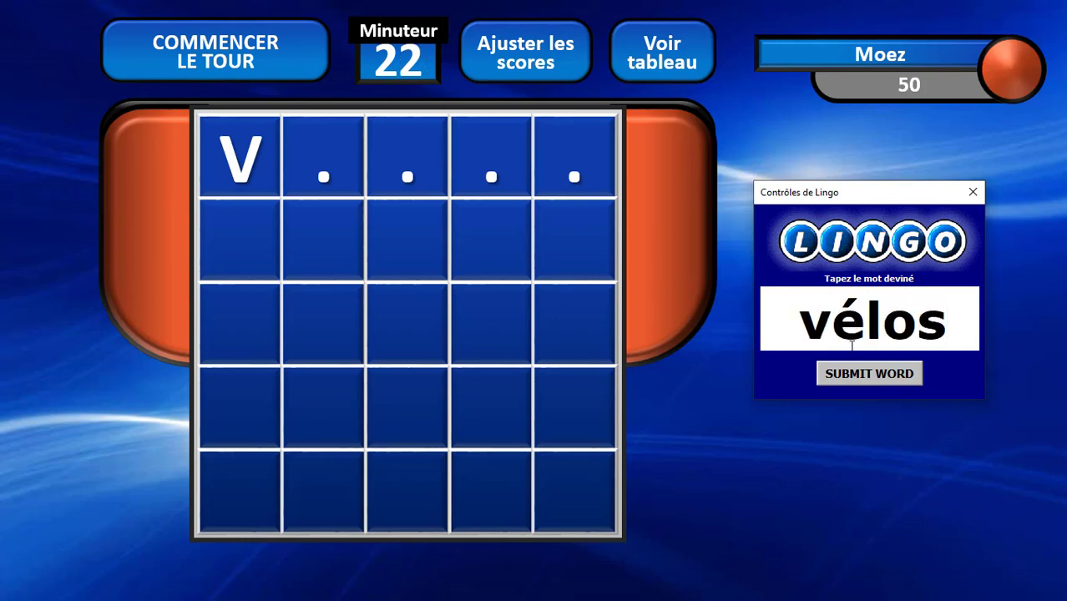
pyautogui.click(872, 374)
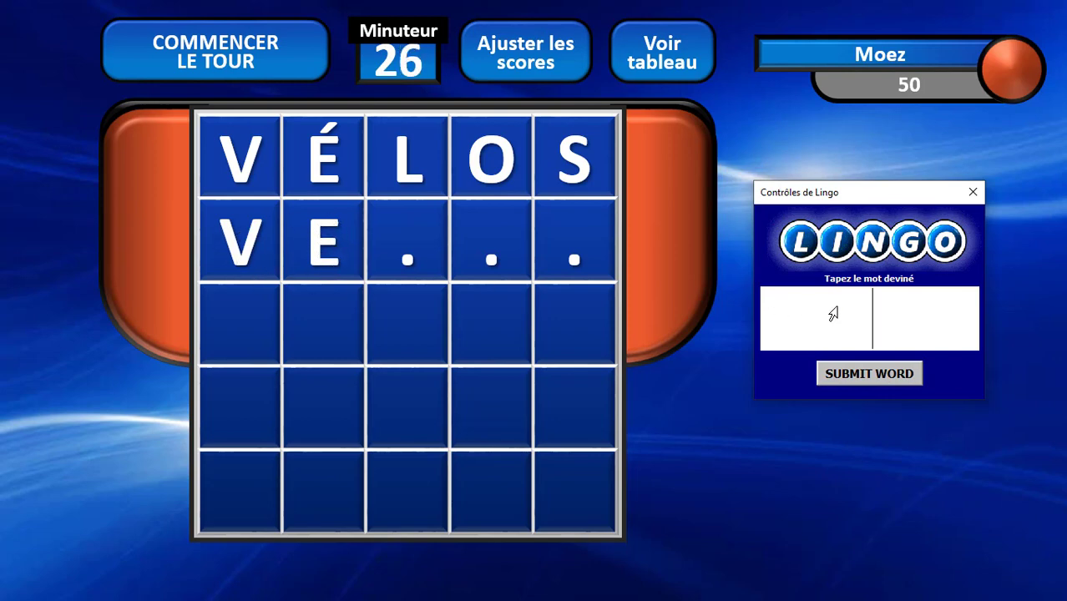
pyautogui.write('vert')
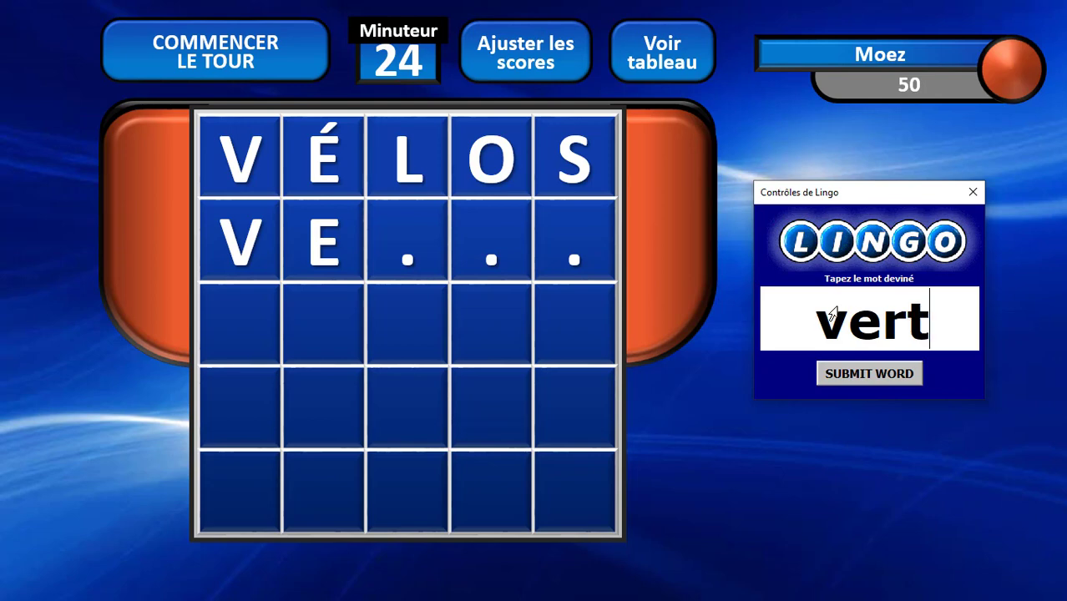
pyautogui.write('s')
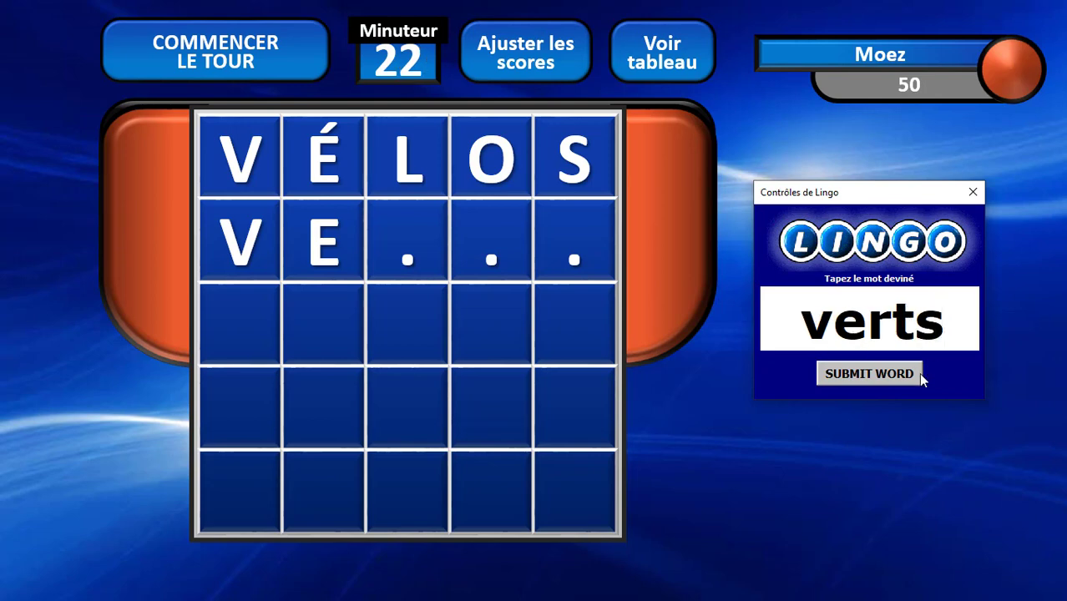
pyautogui.click(878, 374)
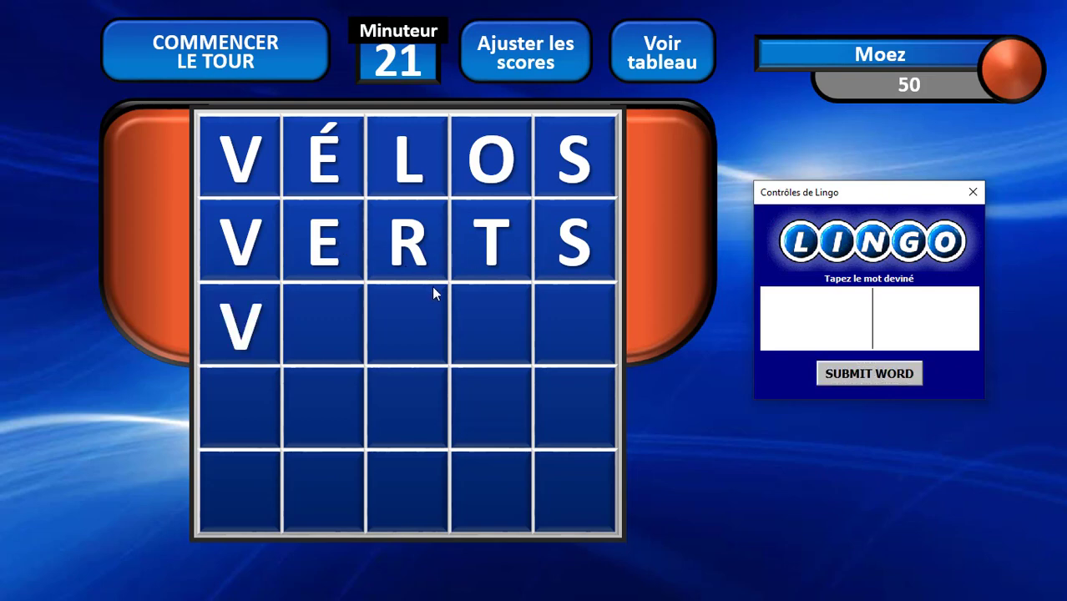
pyautogui.write('v')
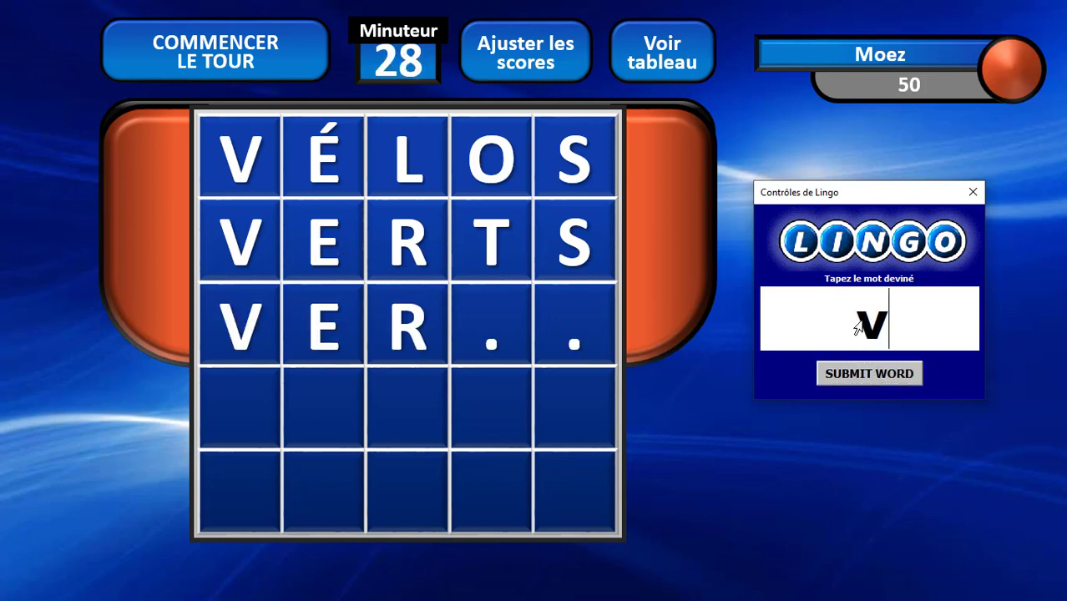
pyautogui.write('erte')
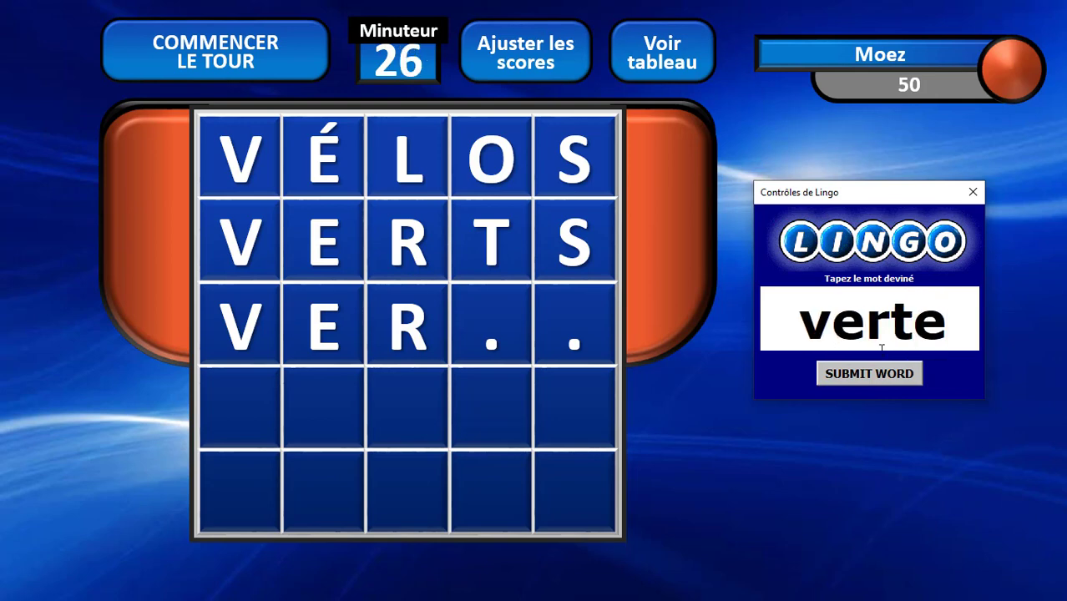
pyautogui.click(870, 380)
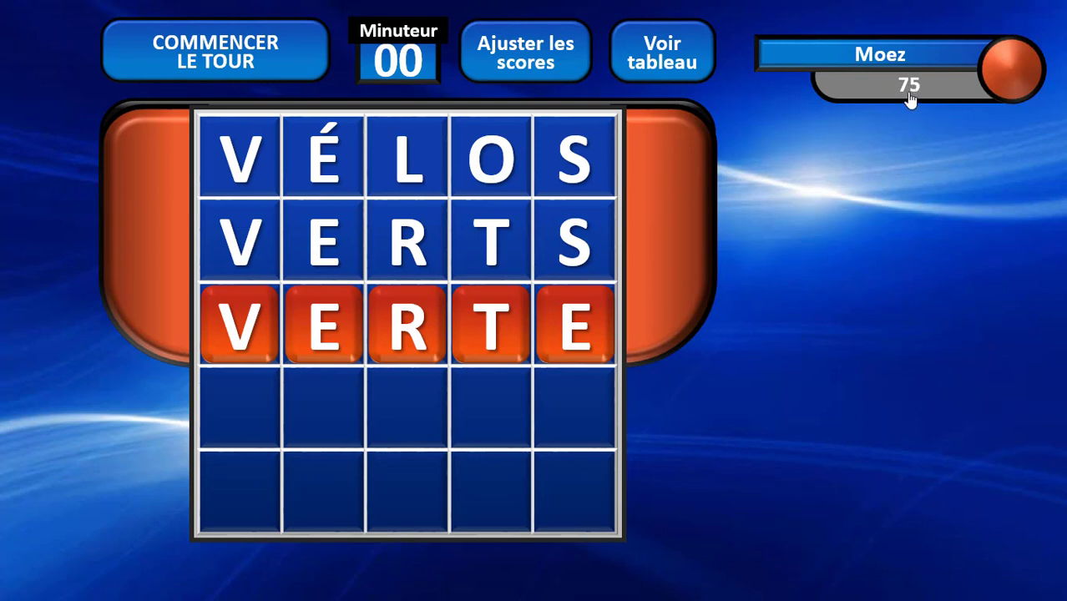
# Step: Start the T round and solve it on the first guess with TABLE
pyautogui.click(213, 62)
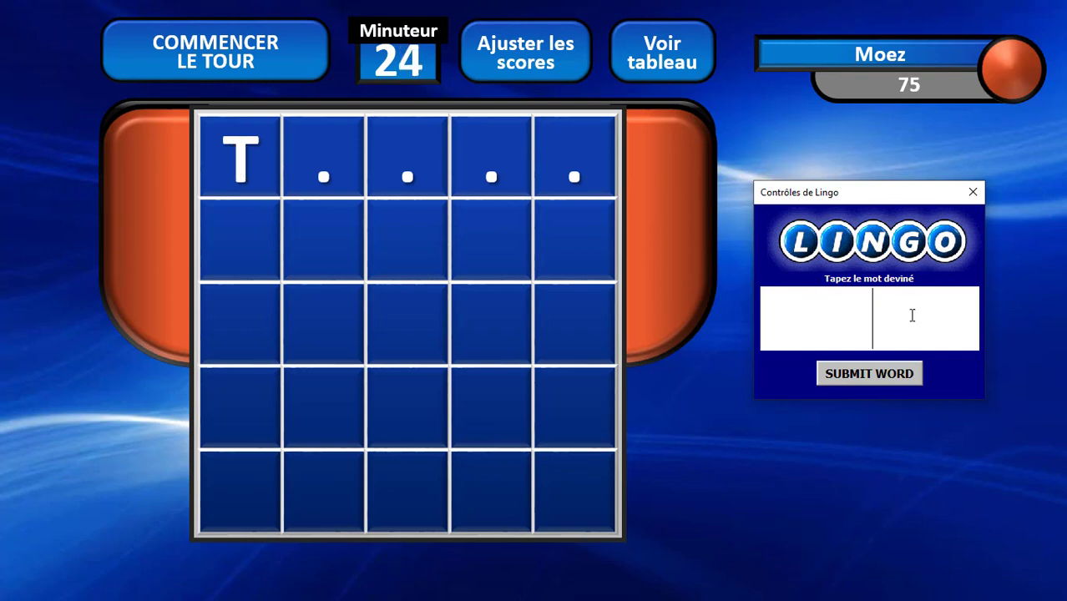
pyautogui.write('t')
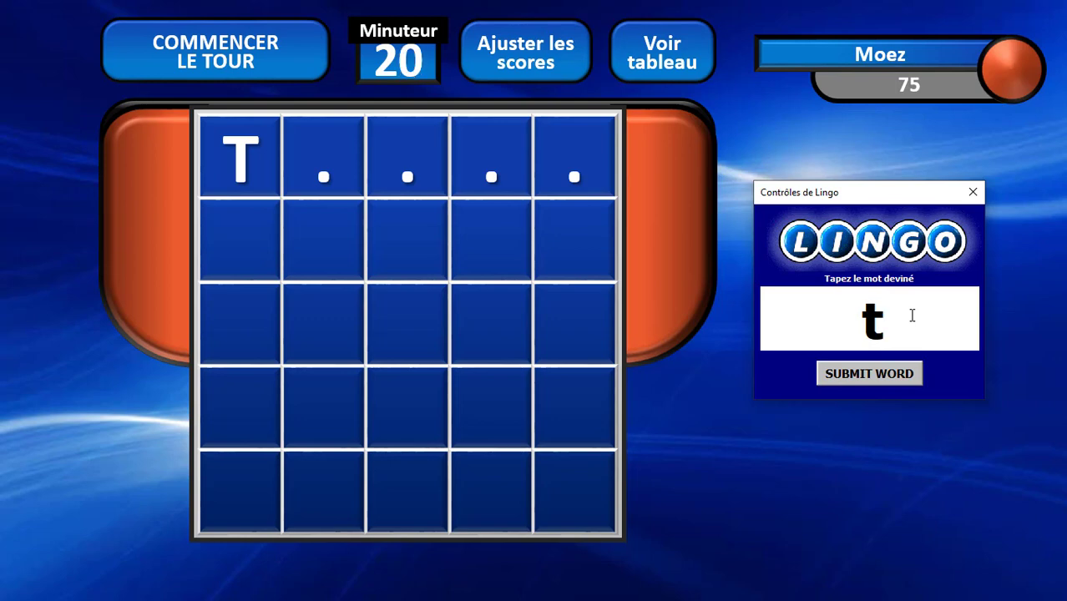
pyautogui.write('a')
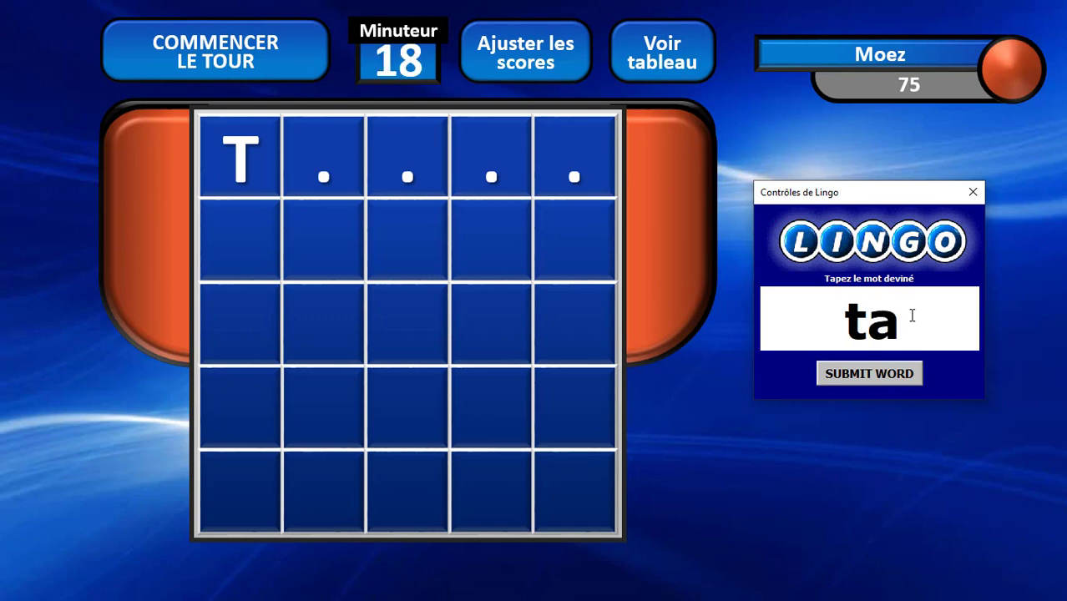
pyautogui.write('ble')
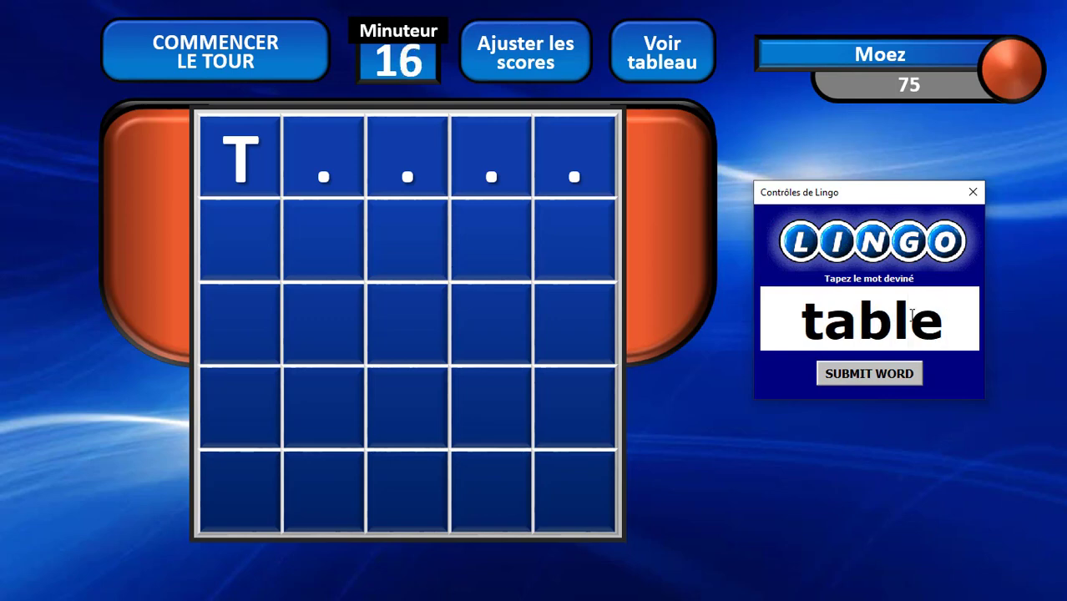
pyautogui.click(862, 375)
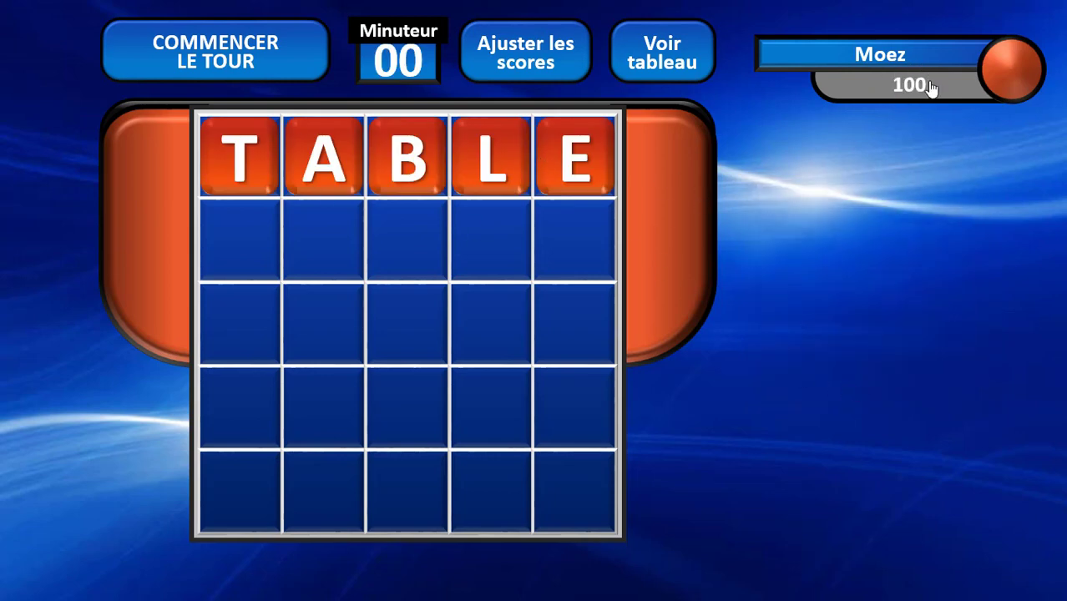
# Step: Start the S round and guess SAINS, then the correct word STYLO
pyautogui.click(216, 50)
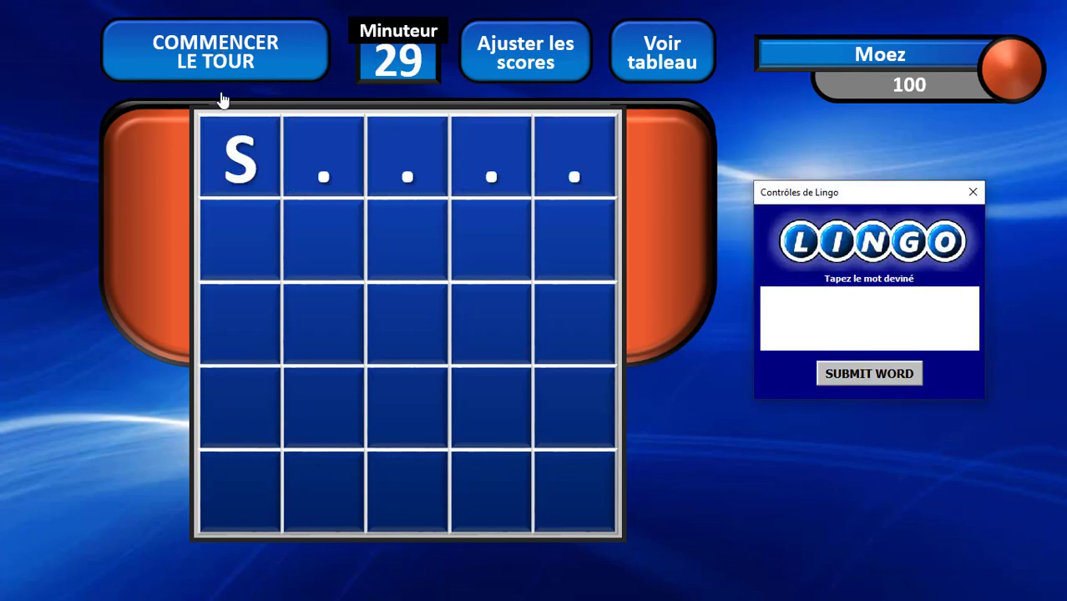
pyautogui.write('S')
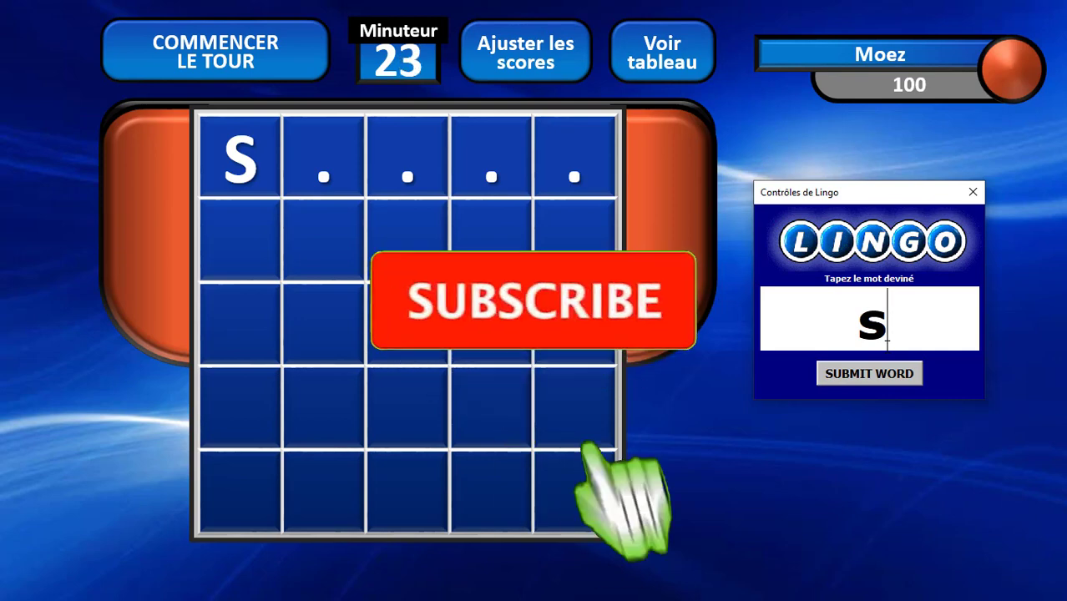
pyautogui.write('ain')
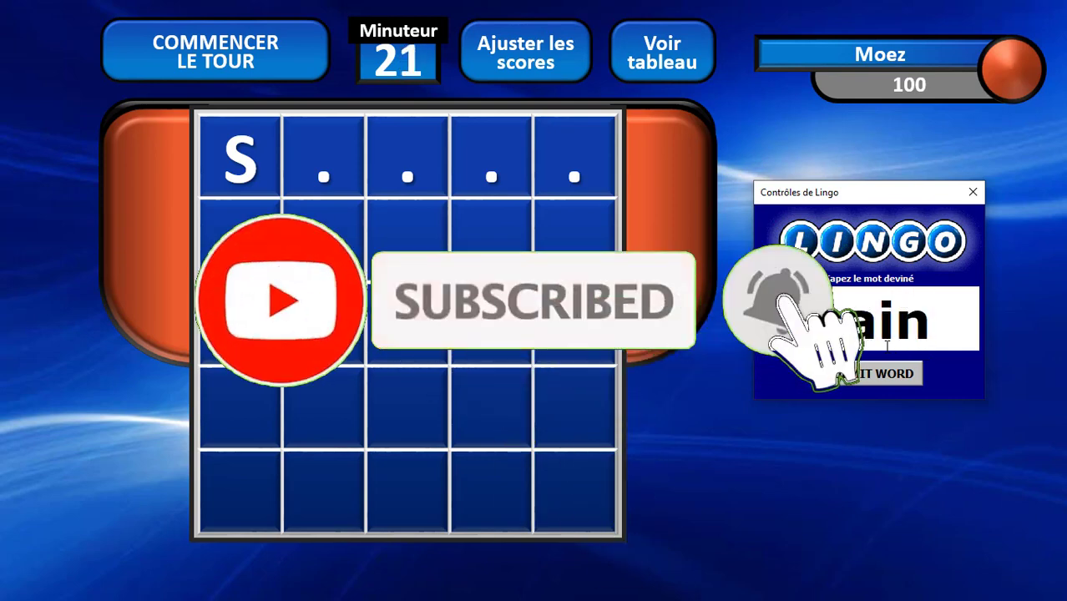
pyautogui.write('s')
pyautogui.click(886, 380)
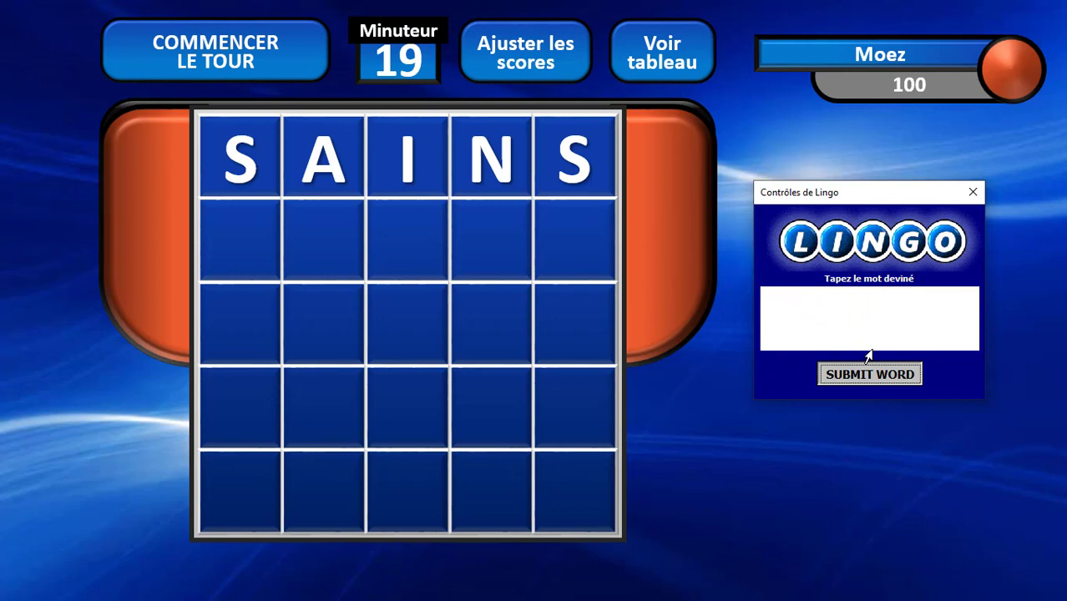
pyautogui.write('s')
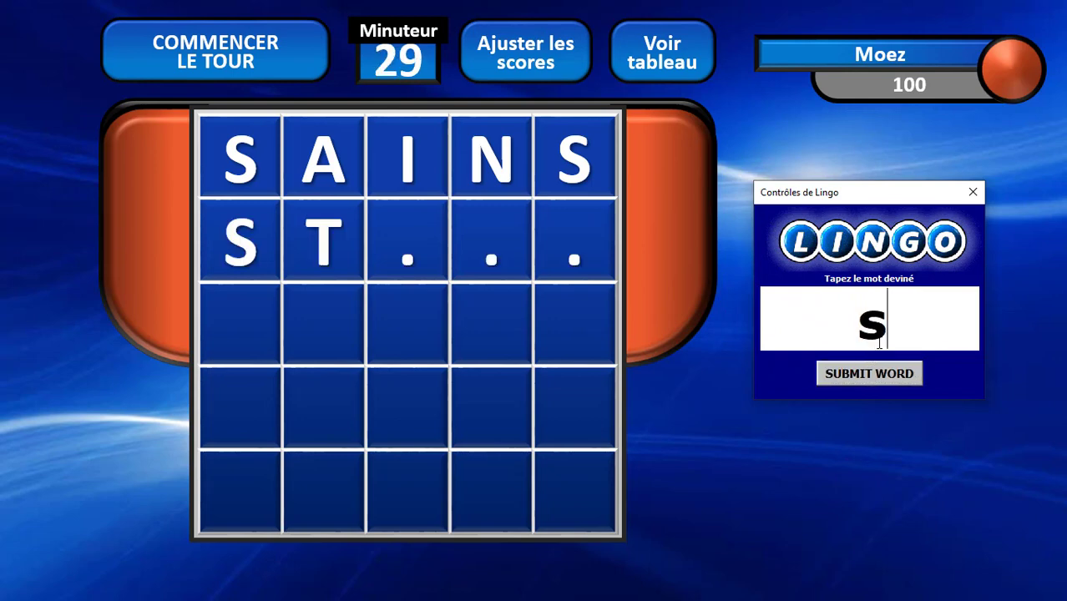
pyautogui.write('tylo')
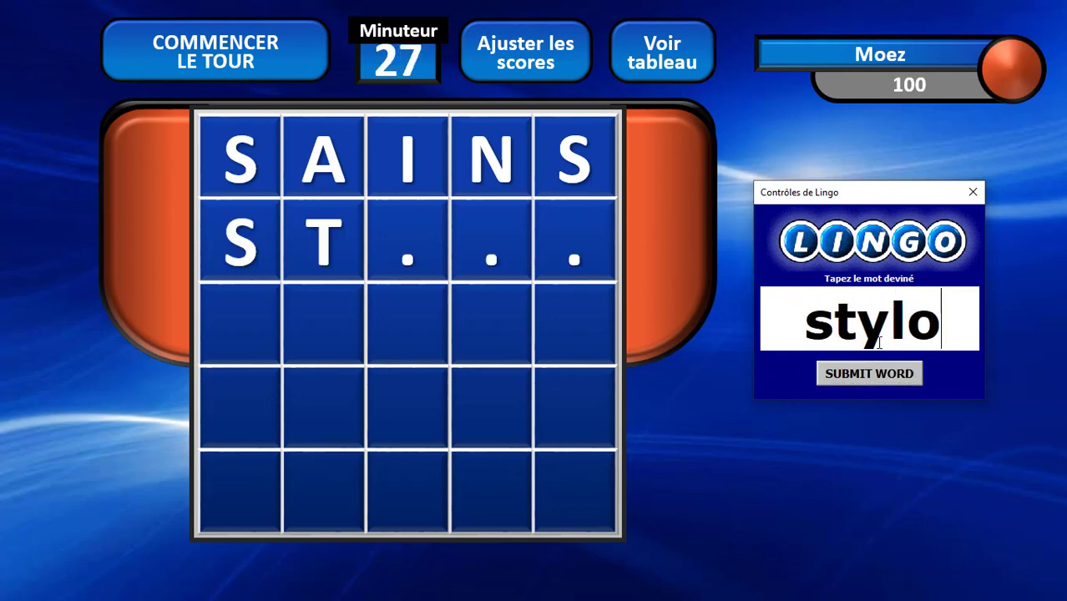
pyautogui.click(874, 371)
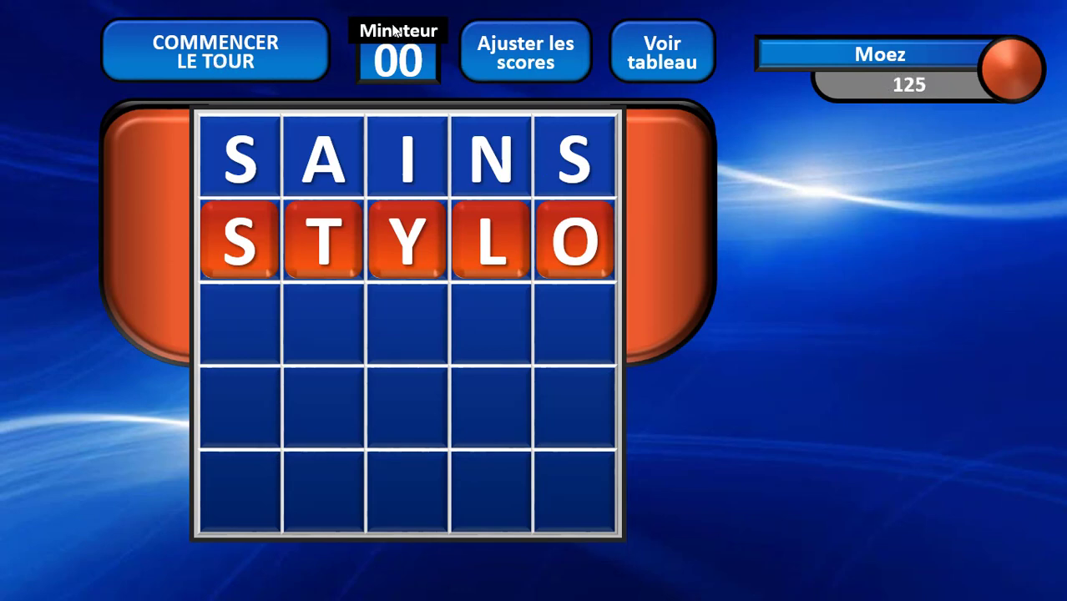
# Step: Start the R round and guess ROBES, then the correct word ROUGE
pyautogui.click(210, 69)
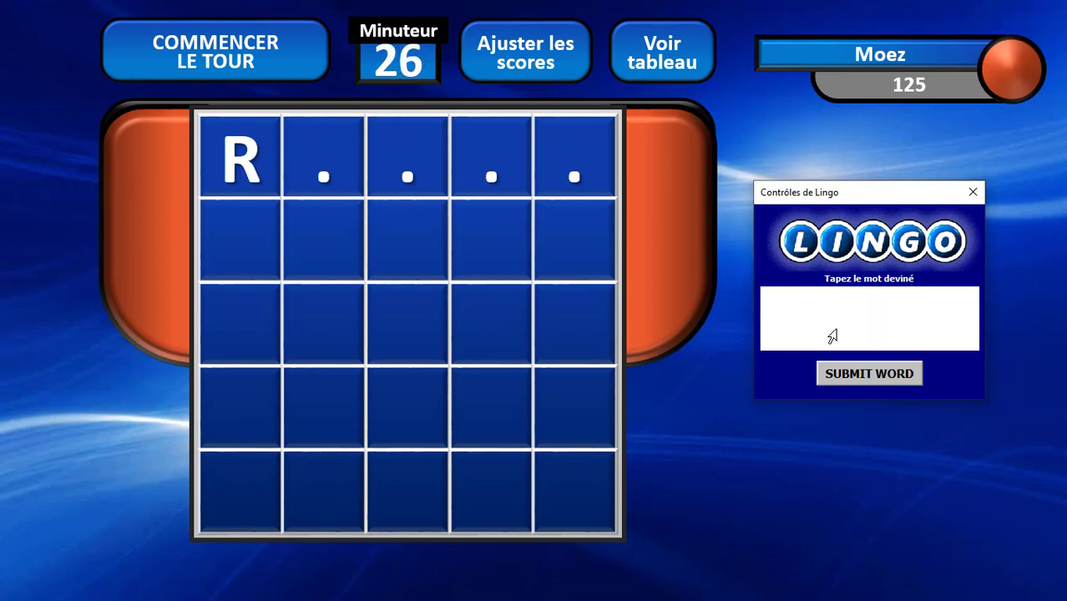
pyautogui.write('robes')
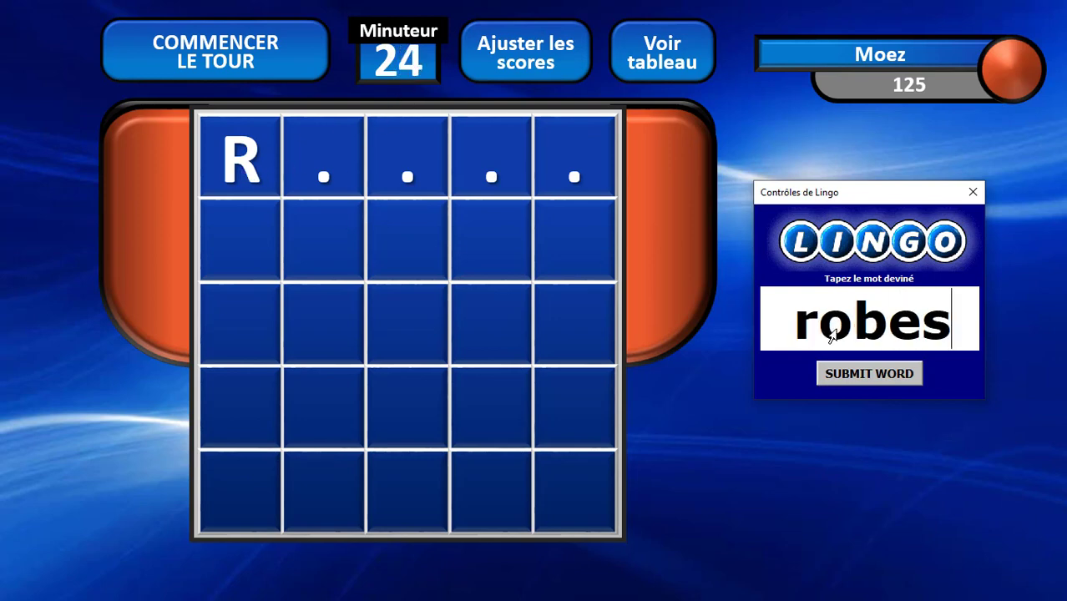
pyautogui.click(875, 375)
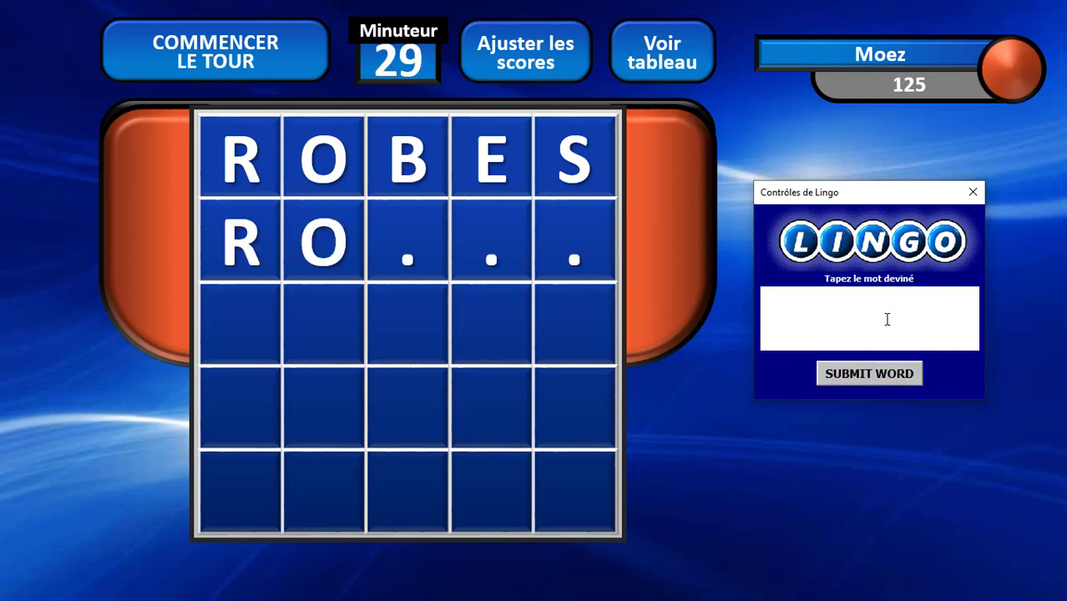
pyautogui.write('rouge')
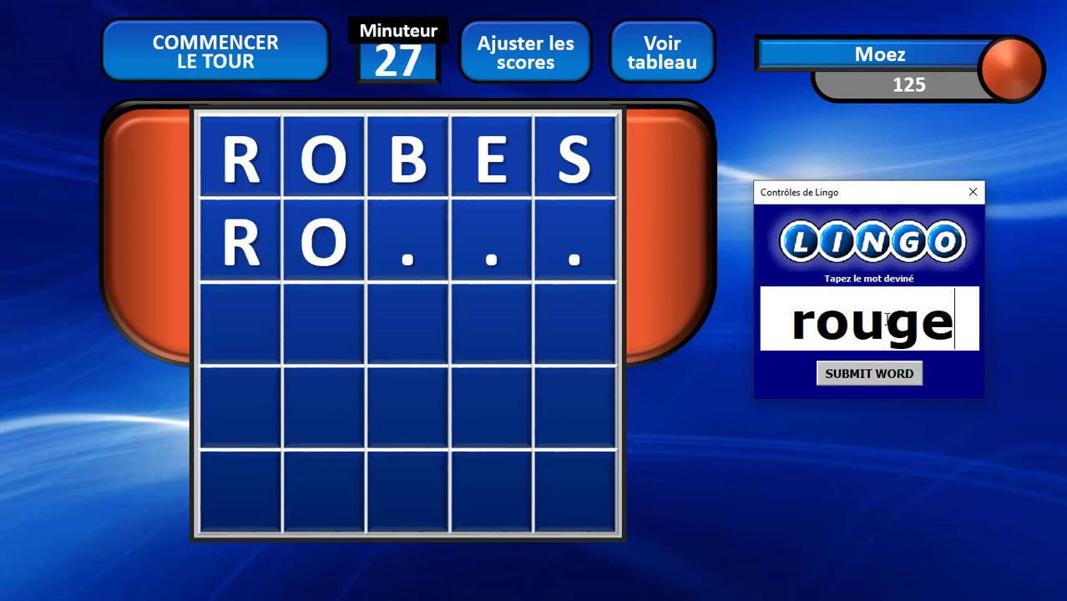
pyautogui.click(885, 378)
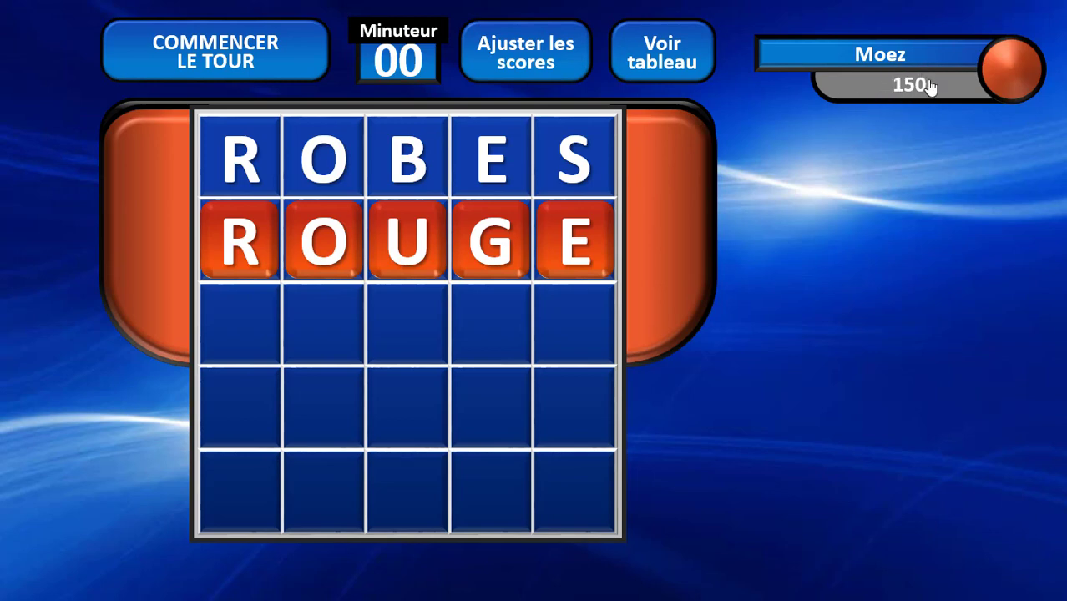
# Step: Start the P round and guess POILU, then the correct word POMME
pyautogui.click(219, 59)
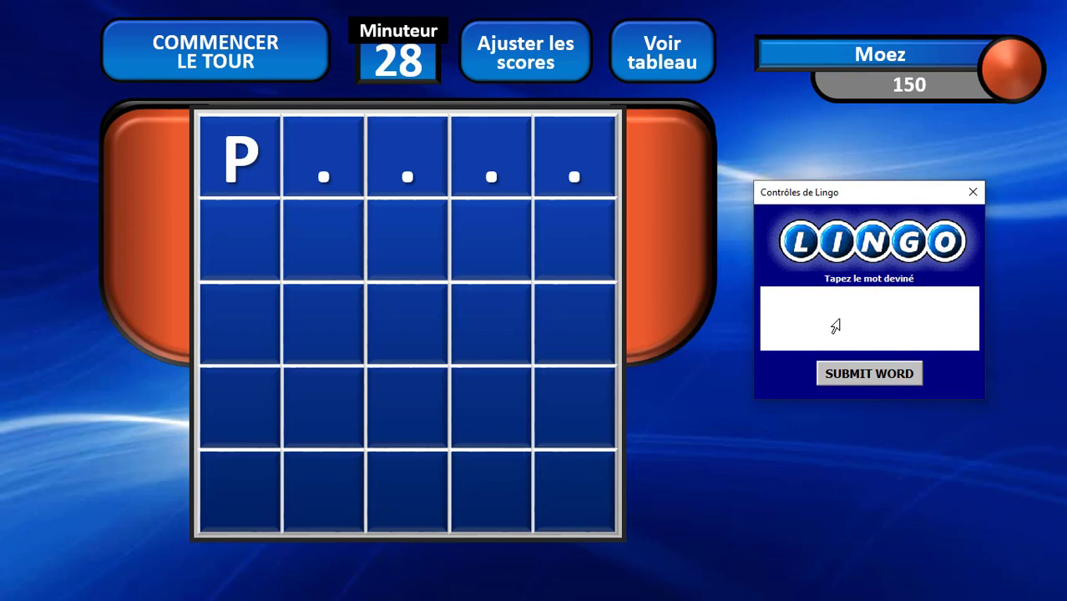
pyautogui.write('poi')
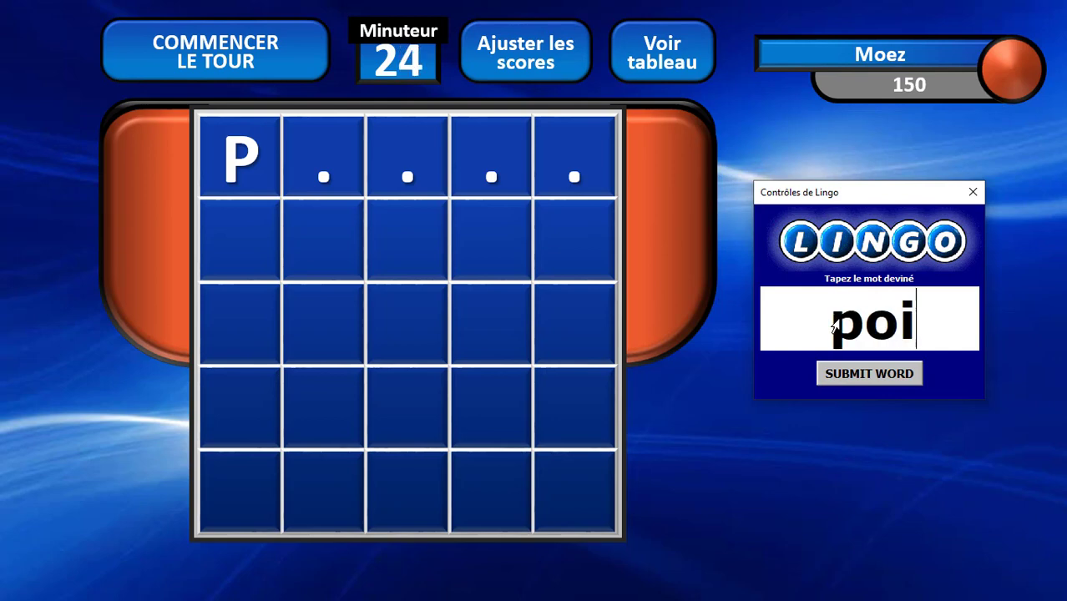
pyautogui.write('lu')
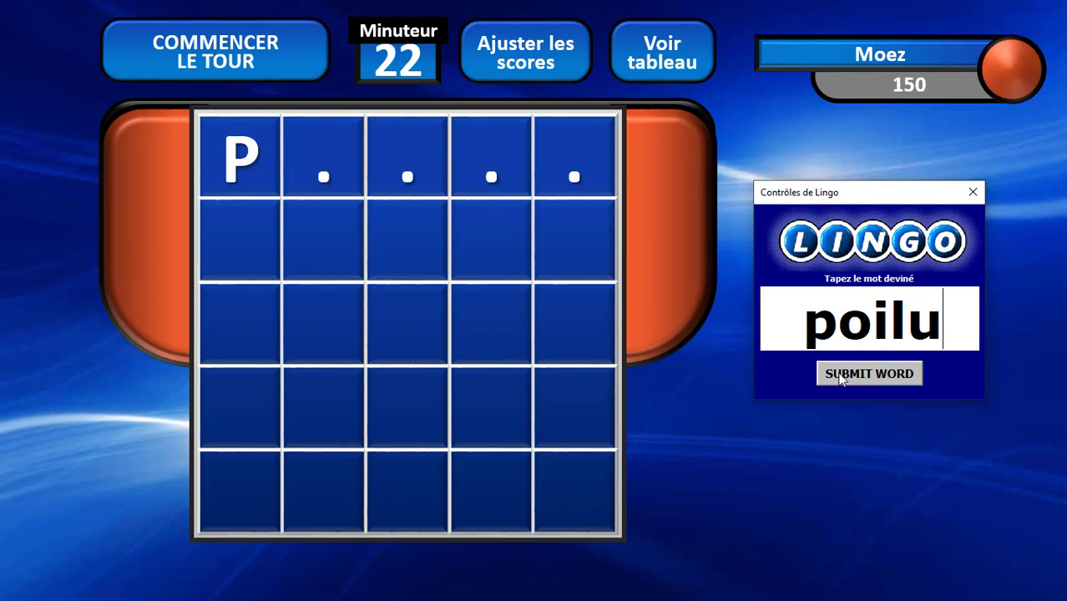
pyautogui.click(839, 376)
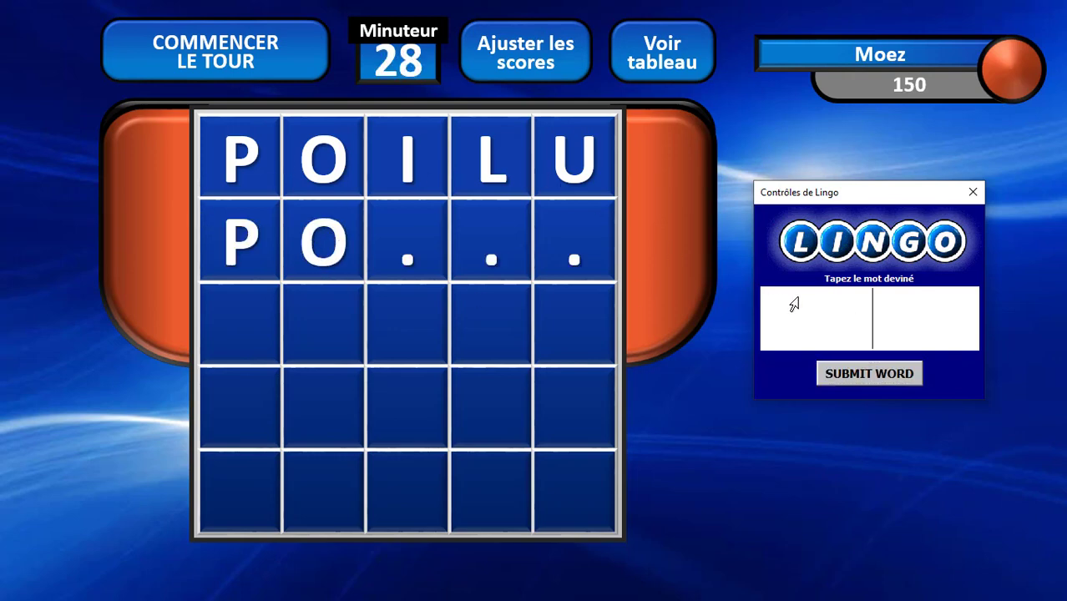
pyautogui.write('po')
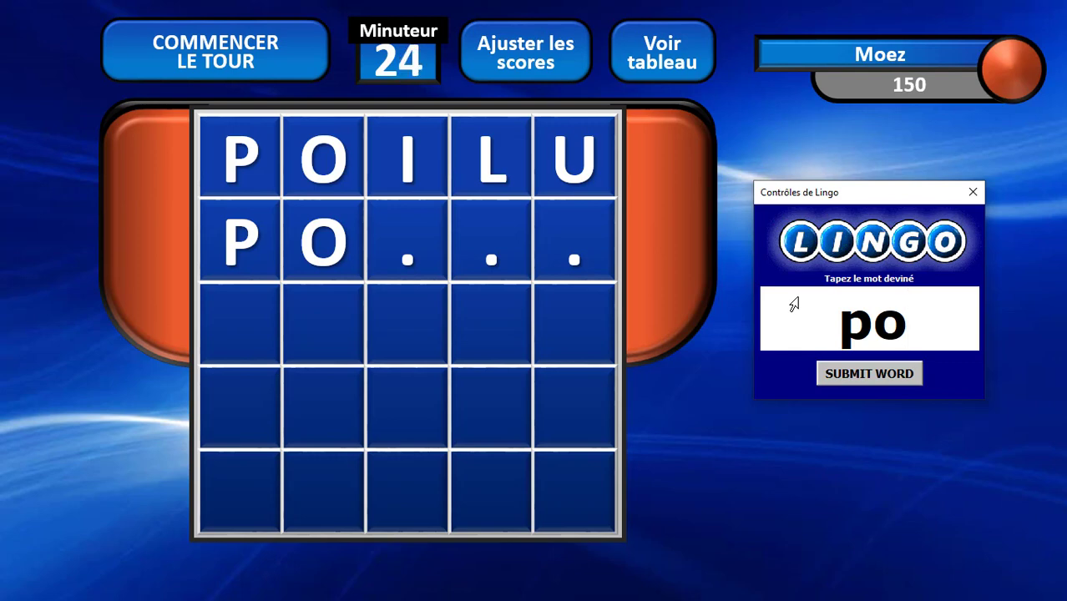
pyautogui.write('mme')
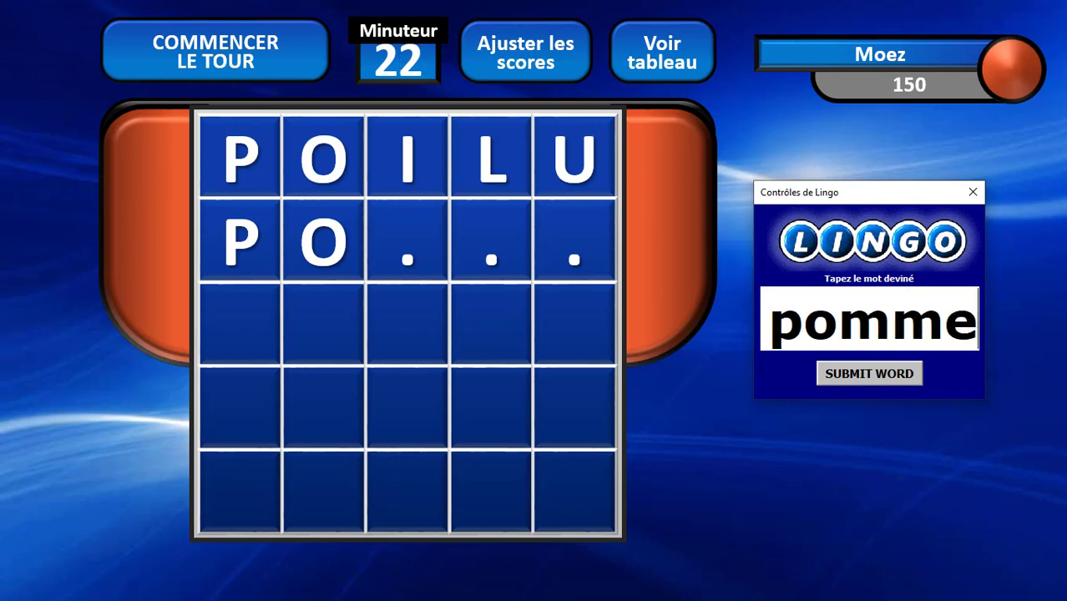
pyautogui.click(839, 378)
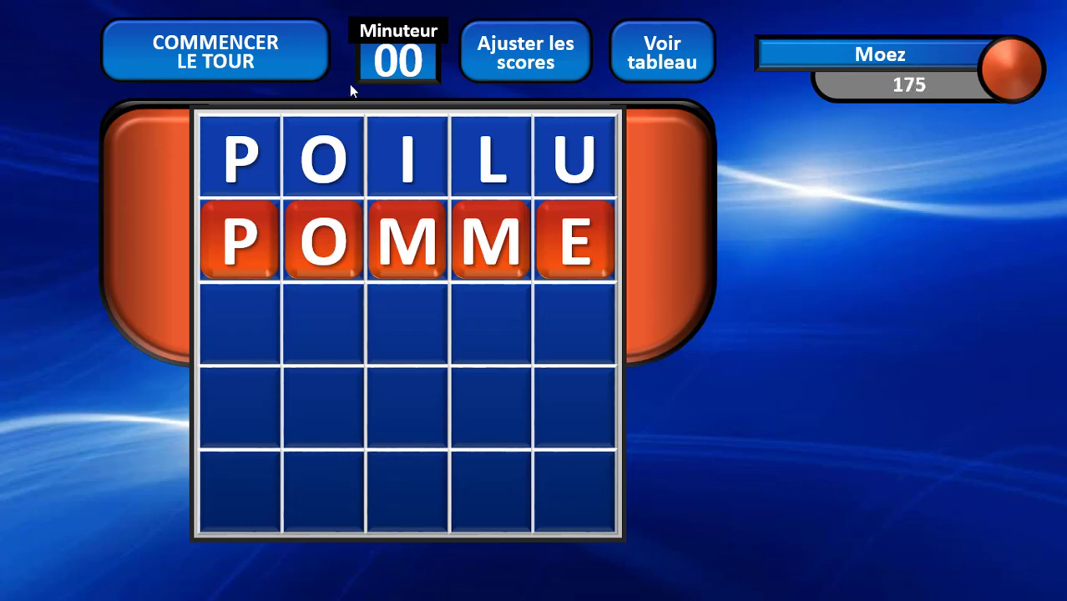
# Step: Reset the board, mark ball 11 on the bingo board, check score settings, and begin a new round
pyautogui.click(227, 64)
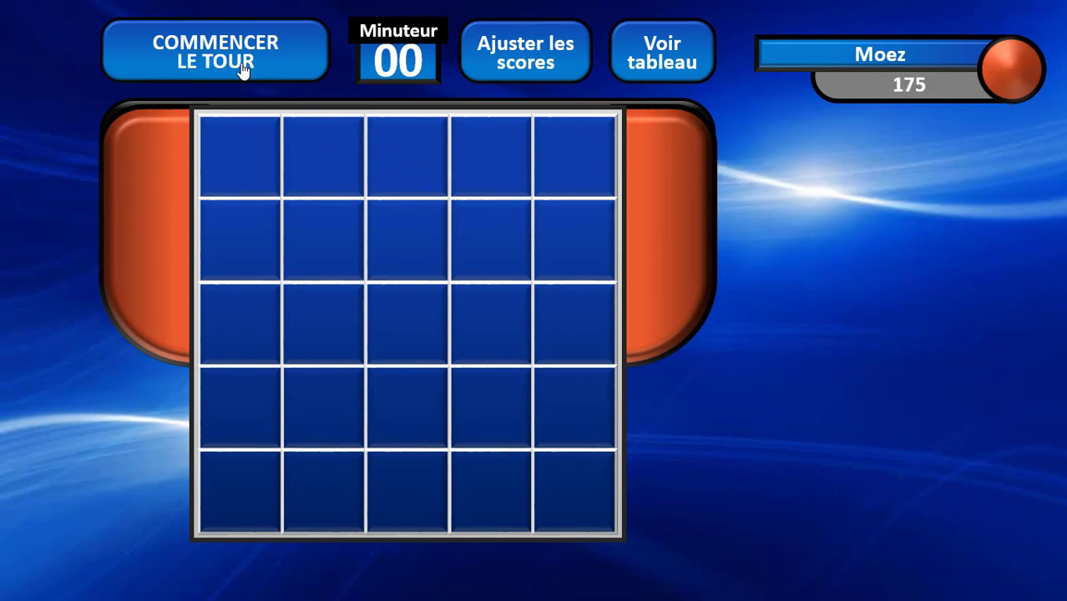
pyautogui.click(656, 56)
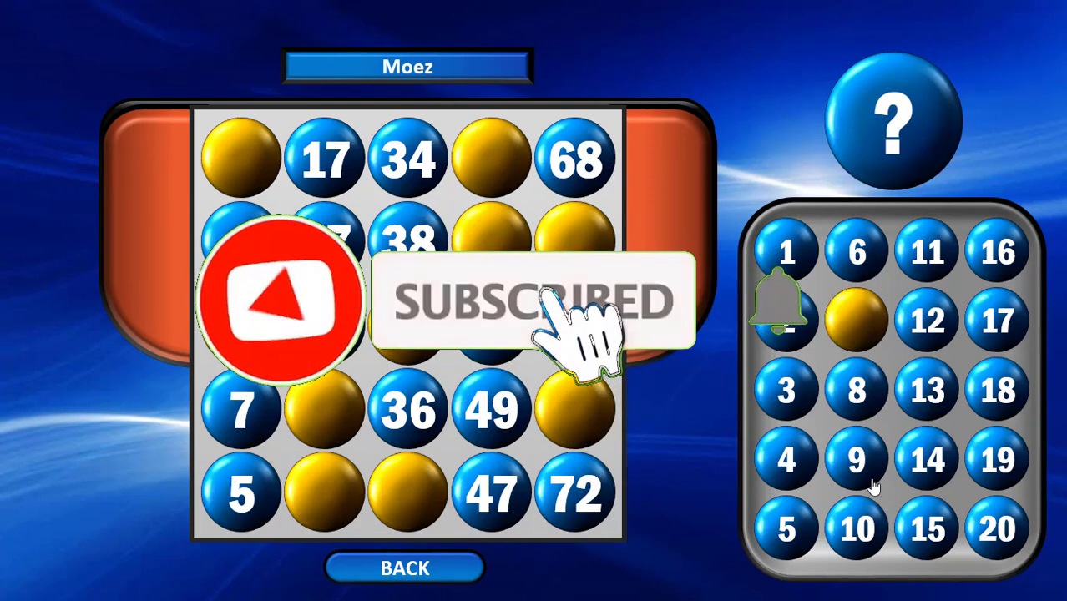
pyautogui.click(924, 242)
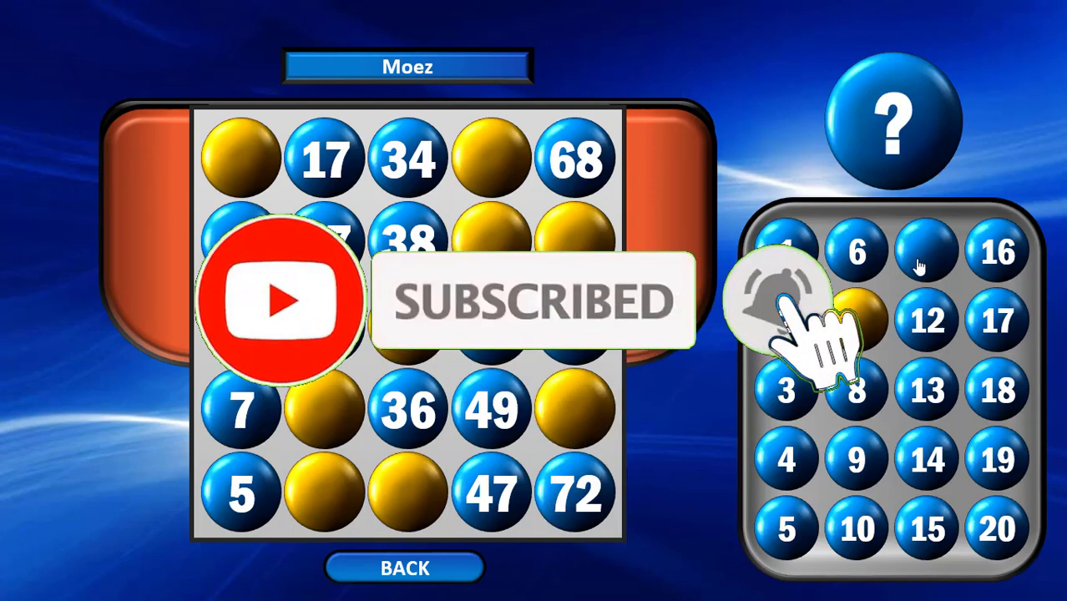
pyautogui.click(917, 321)
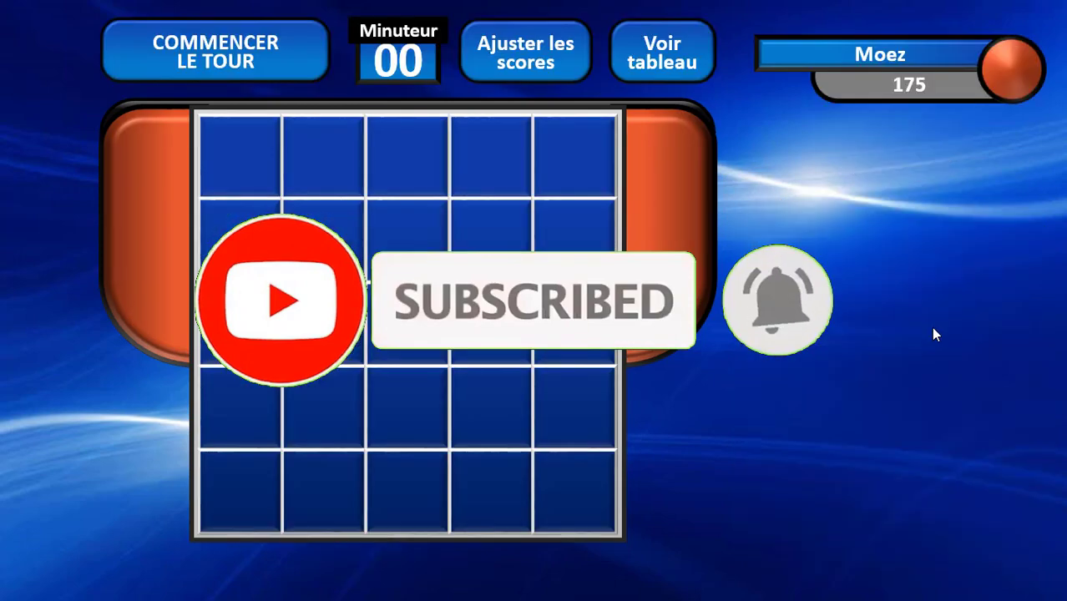
pyautogui.click(509, 60)
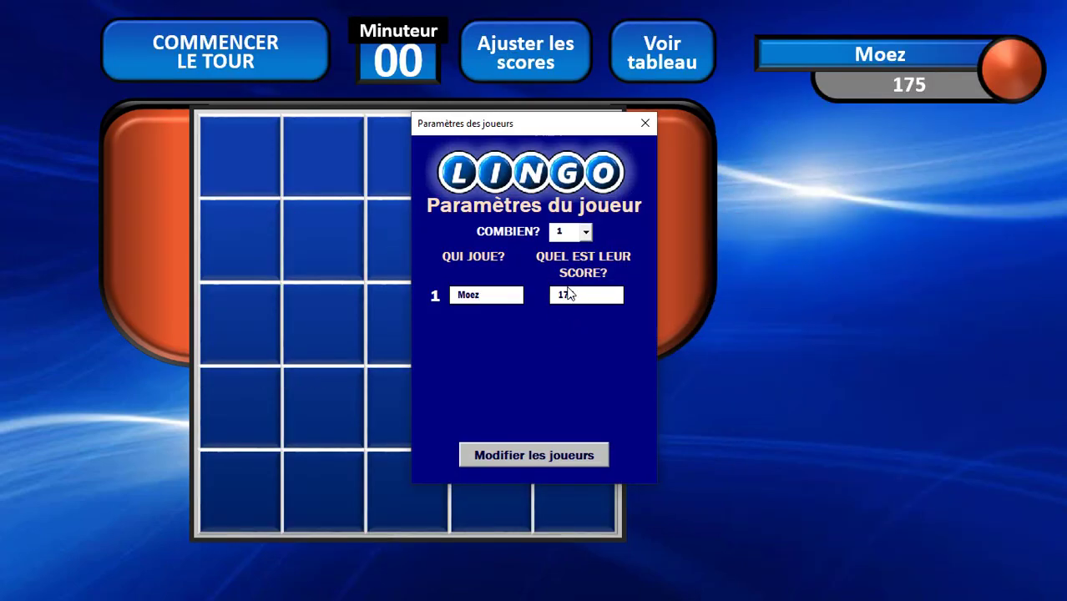
pyautogui.click(643, 123)
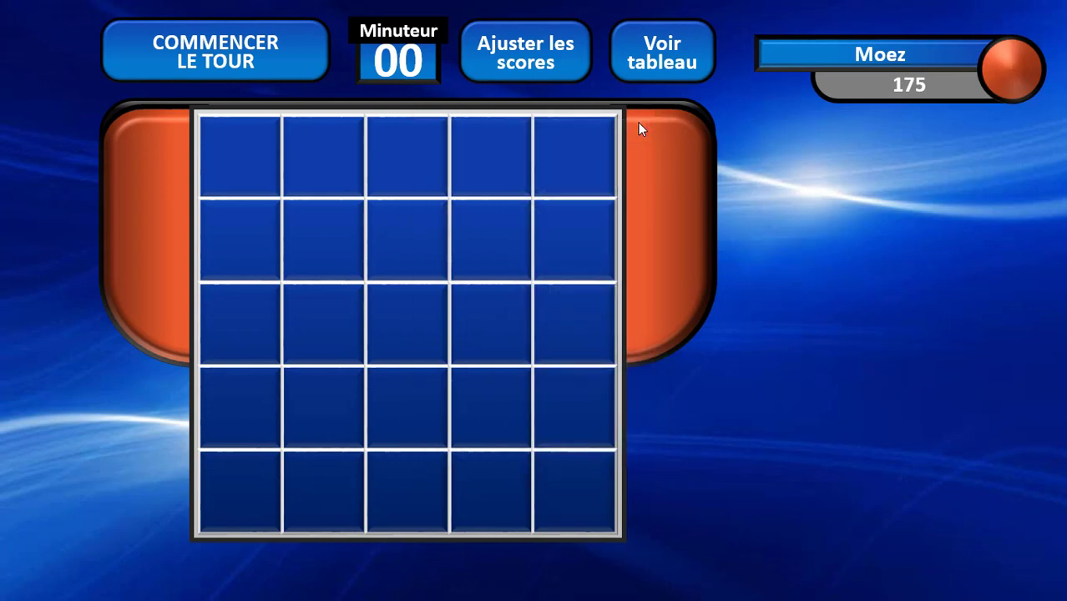
pyautogui.click(217, 61)
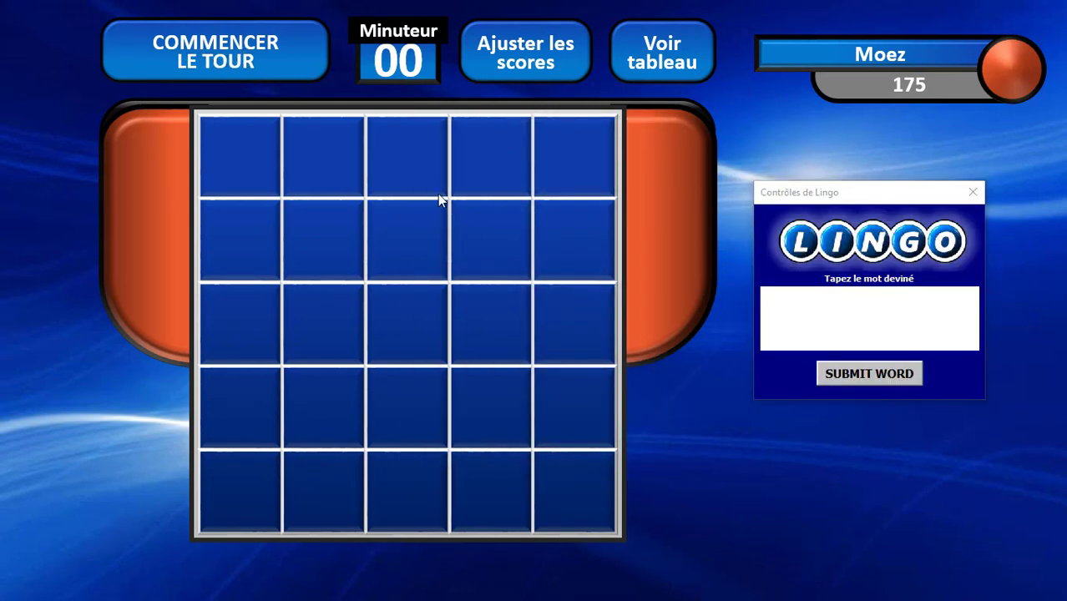
# Step: Submit mains as the first guess, then type matin as the next guess
pyautogui.click(821, 323)
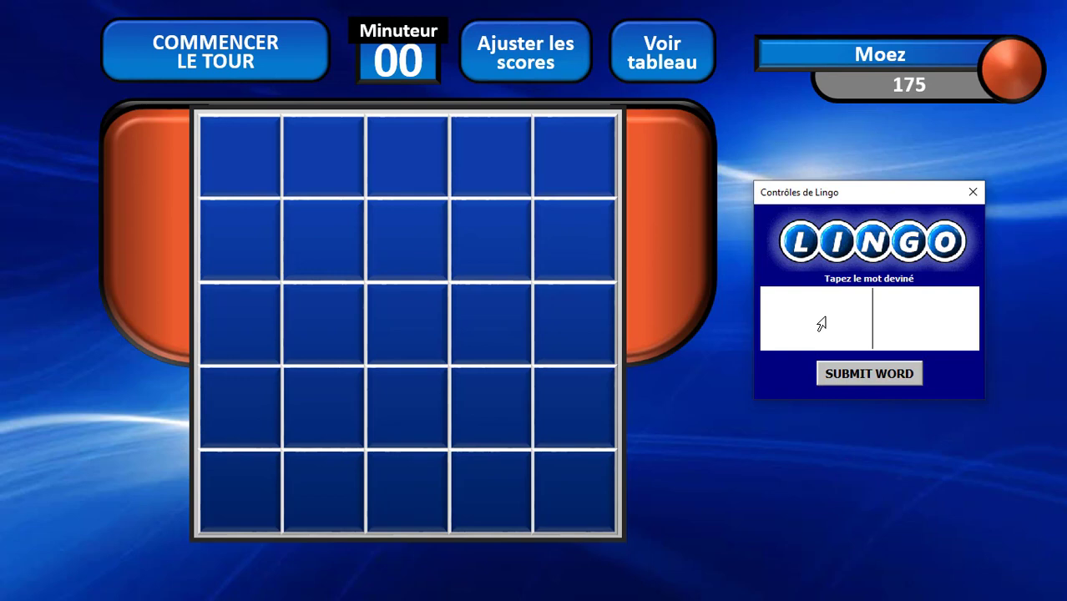
pyautogui.write('mains')
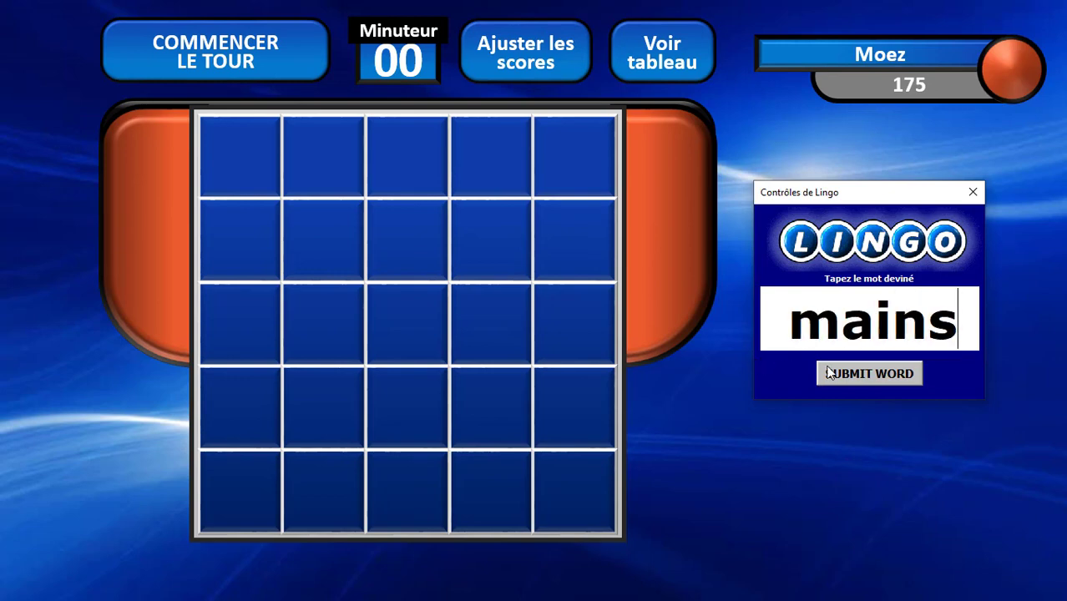
pyautogui.click(830, 373)
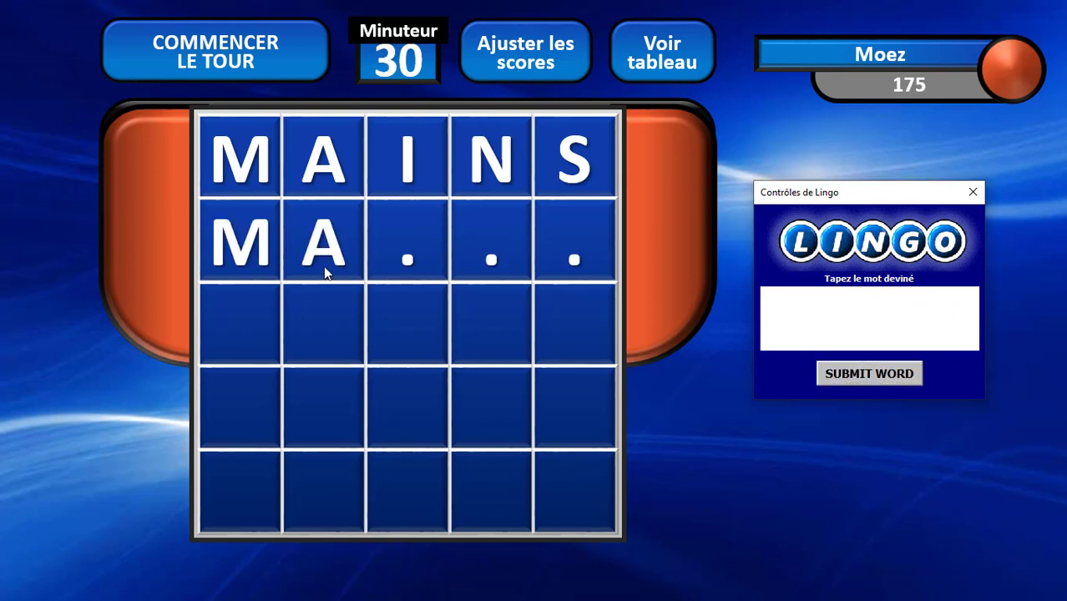
pyautogui.write('ma')
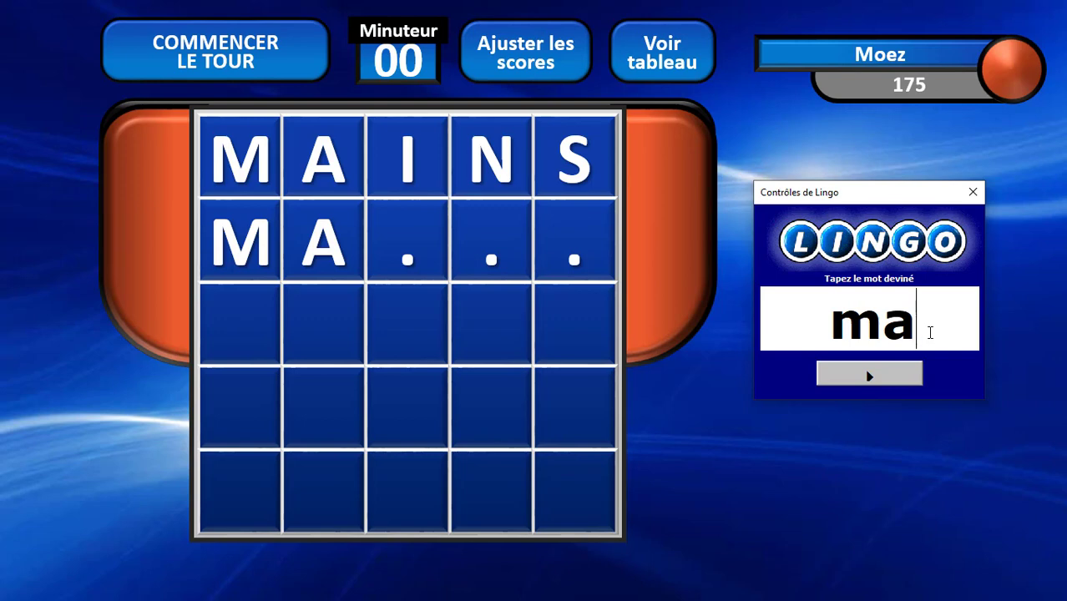
pyautogui.write('tin')
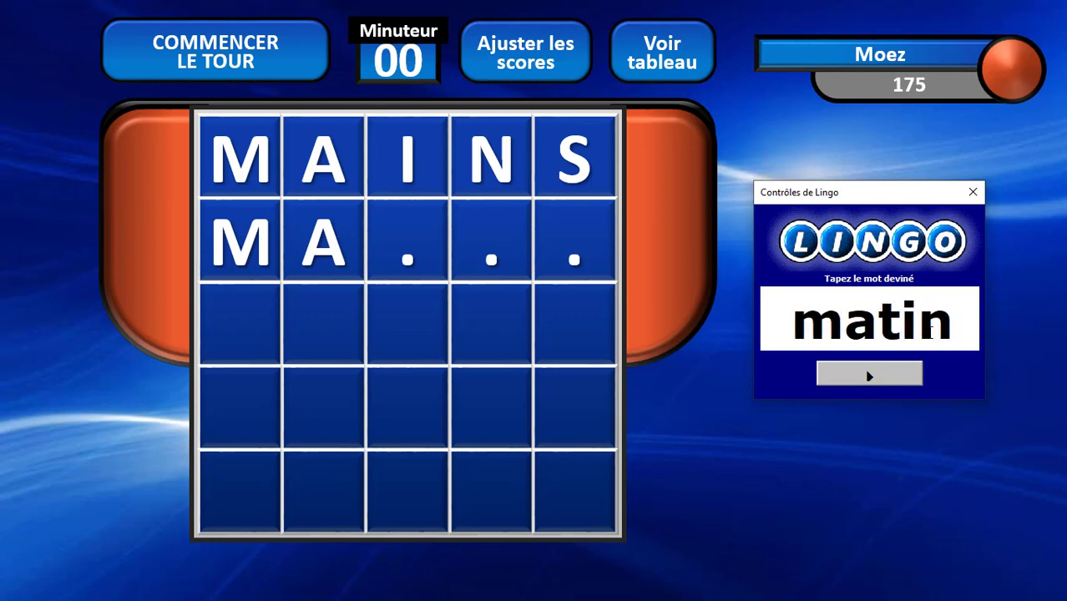
# Step: Submit the guesses matin, mardi and marie, then type mario
pyautogui.click(870, 373)
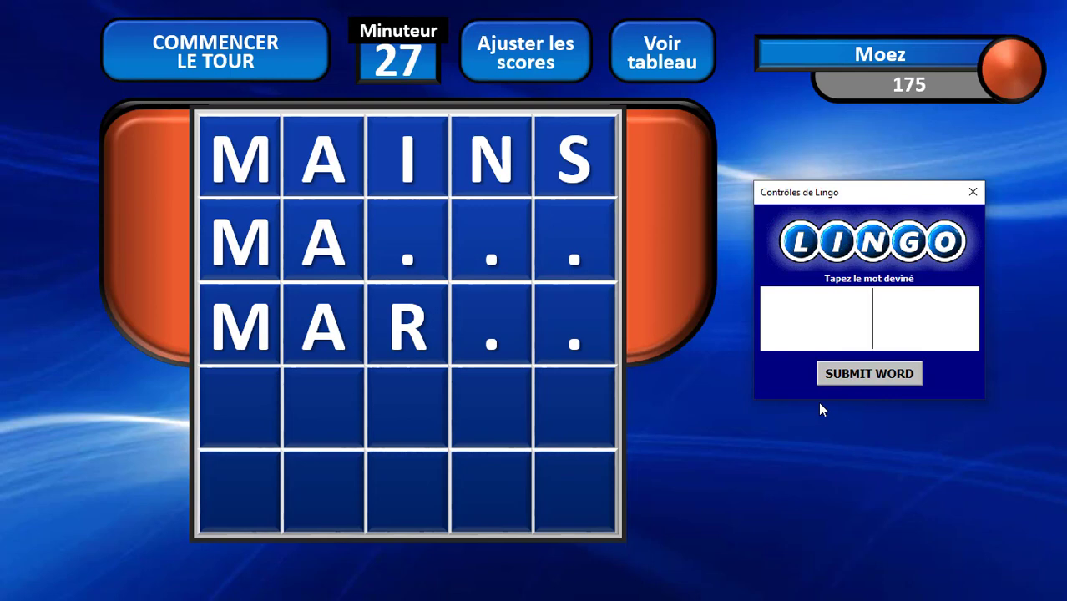
pyautogui.write('ma')
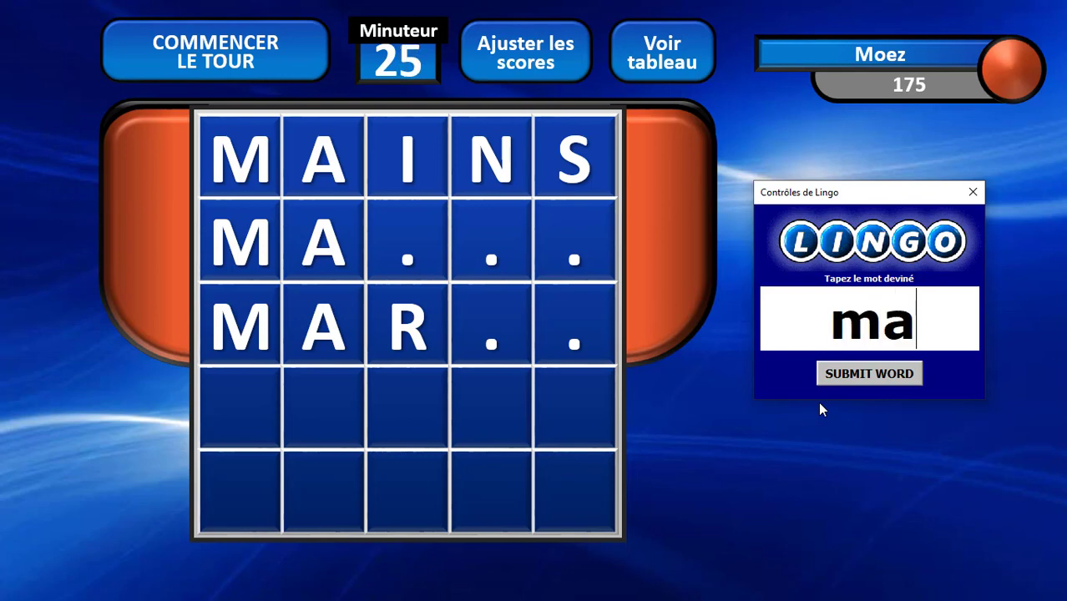
pyautogui.write('r')
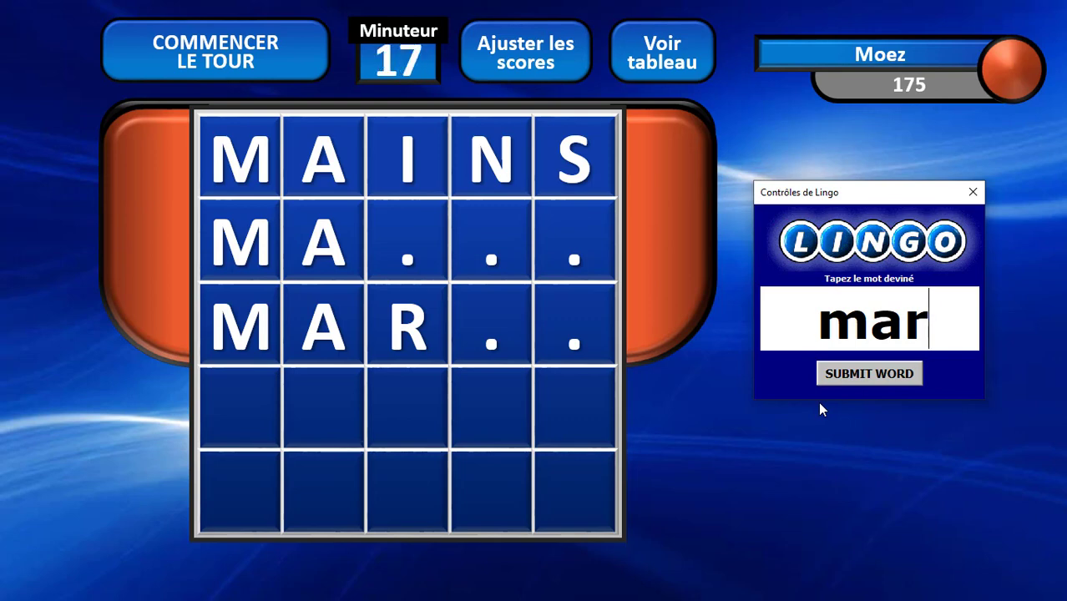
pyautogui.write('di')
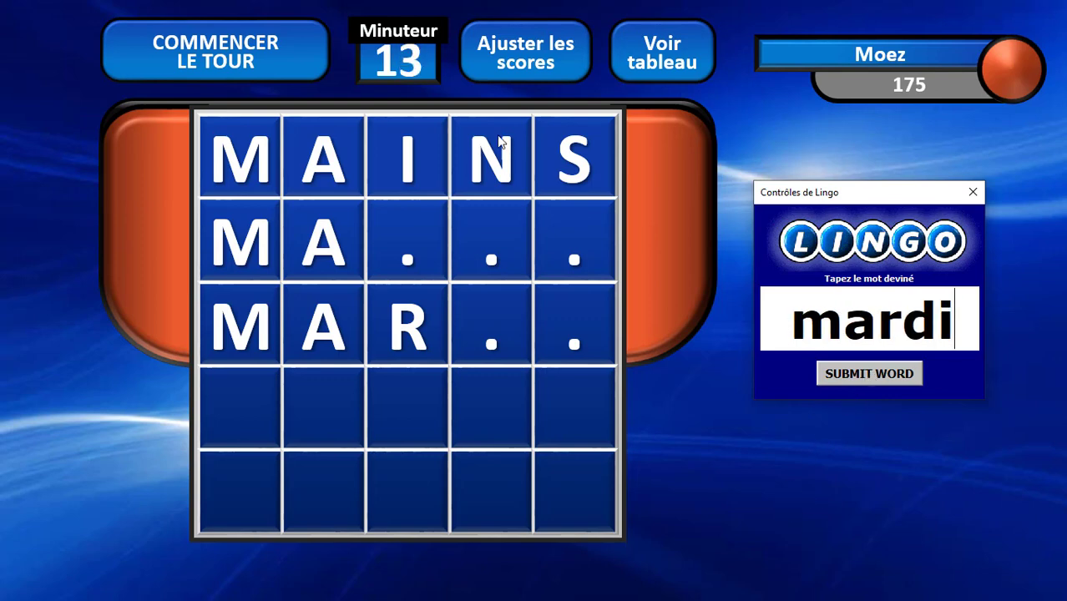
pyautogui.click(893, 377)
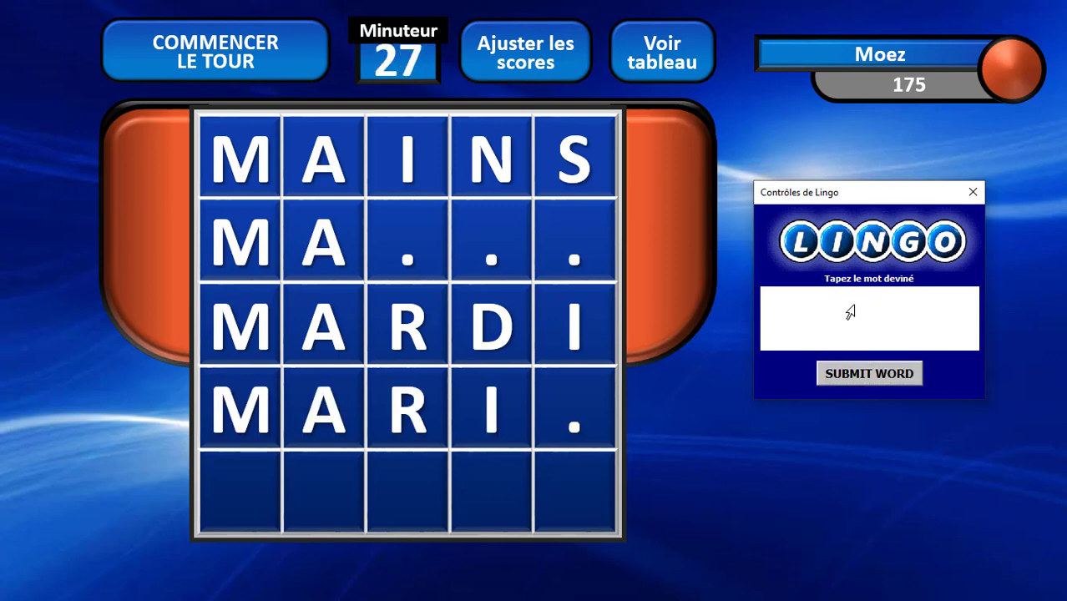
pyautogui.write('mari')
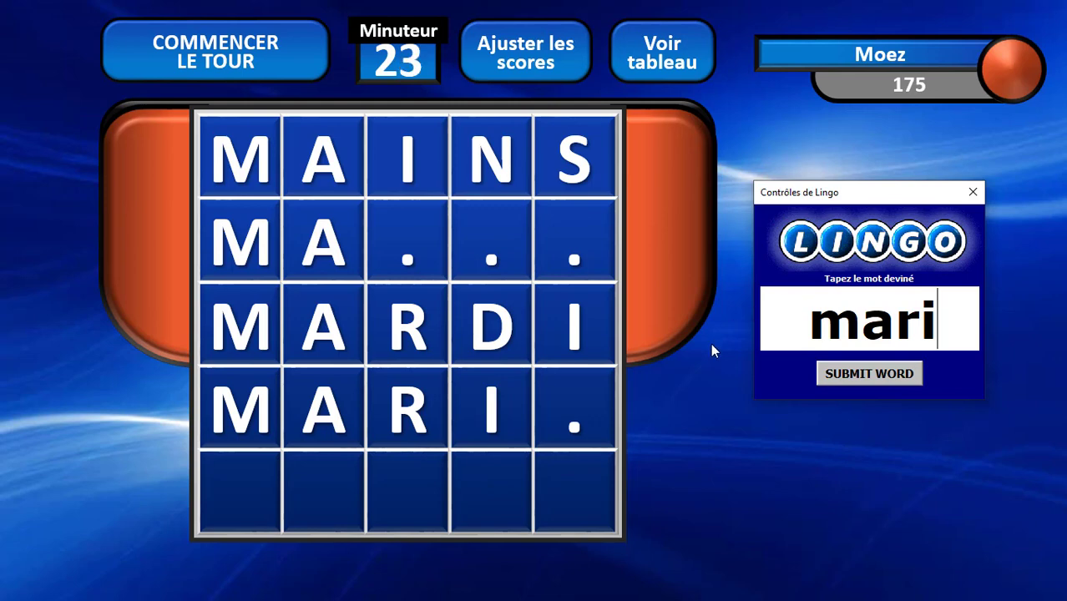
pyautogui.write('e')
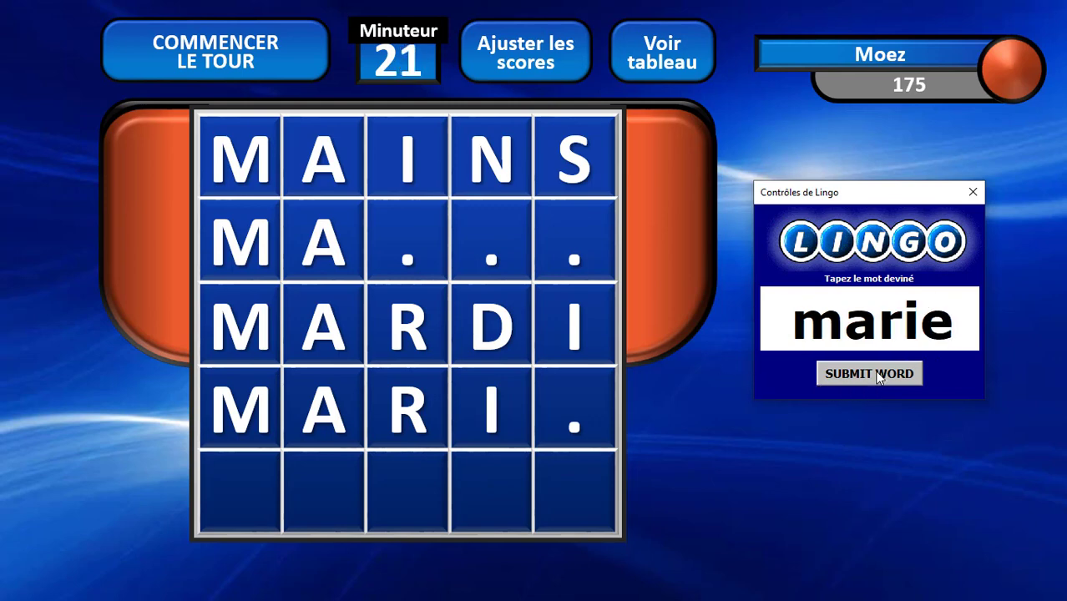
pyautogui.click(876, 375)
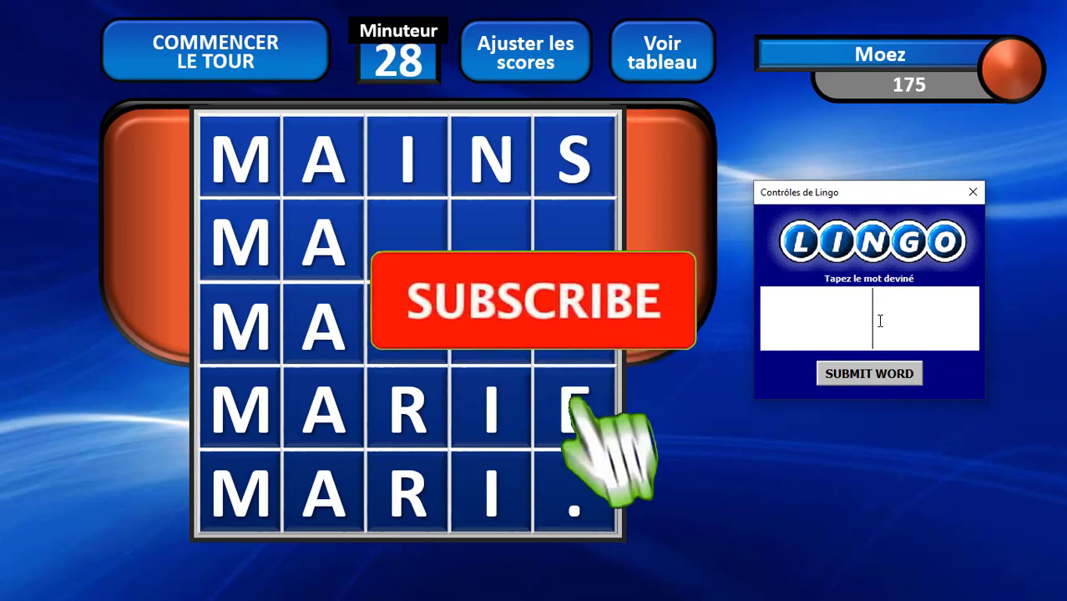
pyautogui.write('mario')
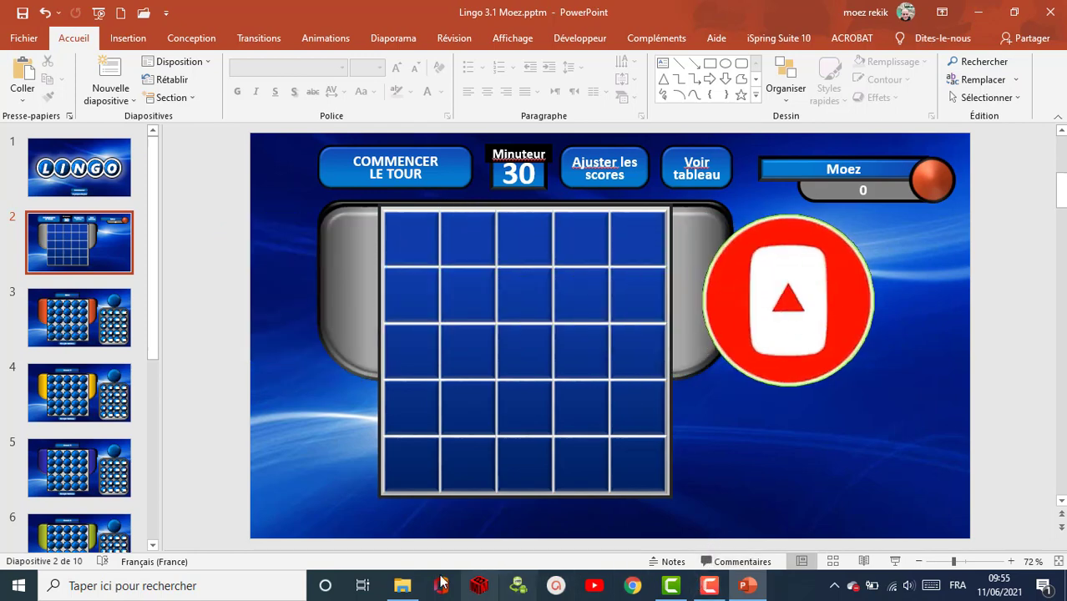
# Step: Open dic.txt from the Lingo Moez folder in Notepad
pyautogui.click(404, 586)
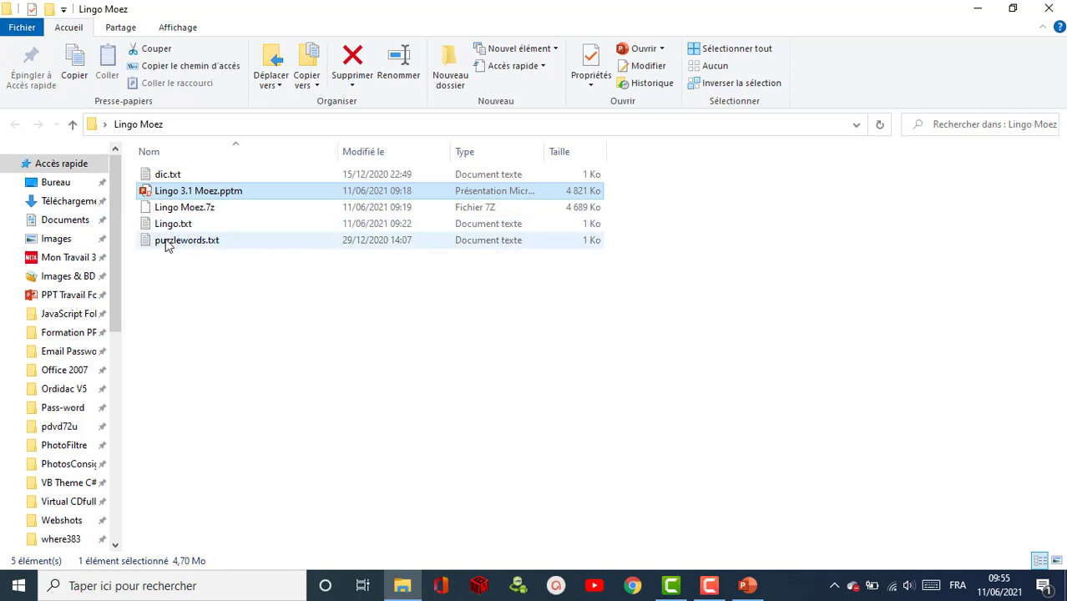
pyautogui.doubleClick(166, 174)
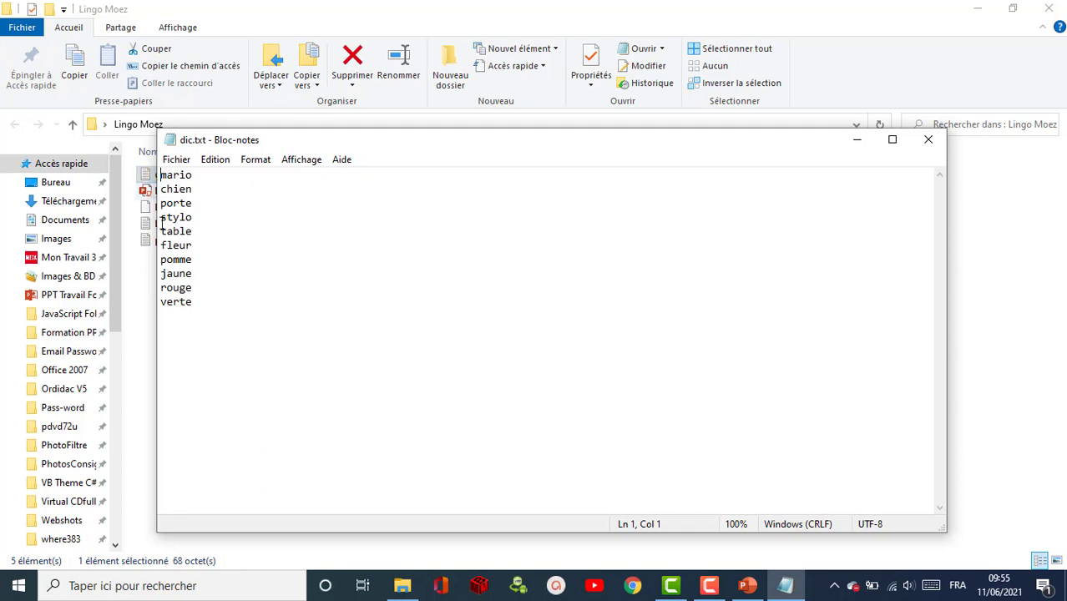
# Step: Minimize dic.txt and open puzzlewords.txt
pyautogui.click(163, 325)
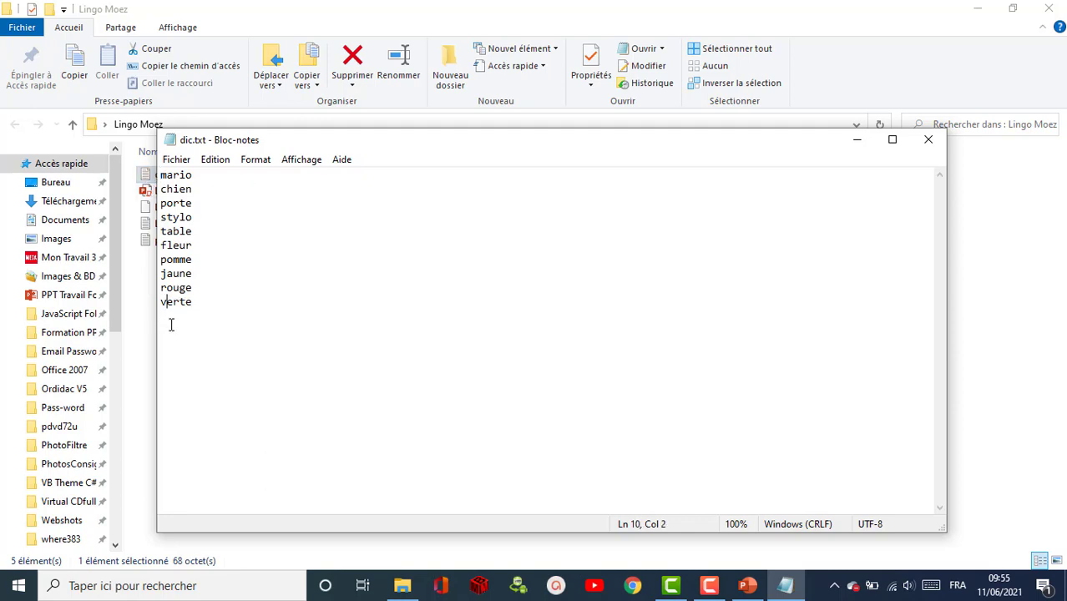
pyautogui.click(857, 139)
pyautogui.click(180, 243)
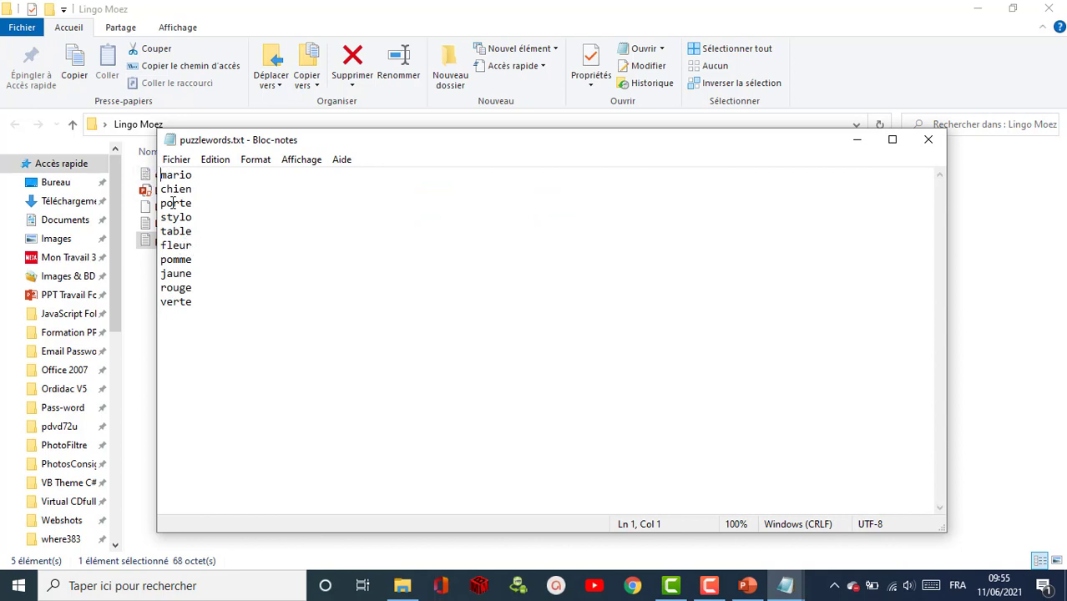
# Step: Add paris on a new line after verte, then save and close puzzlewords.txt
pyautogui.hotkey('ctrl', 'End')
pyautogui.press('Return')
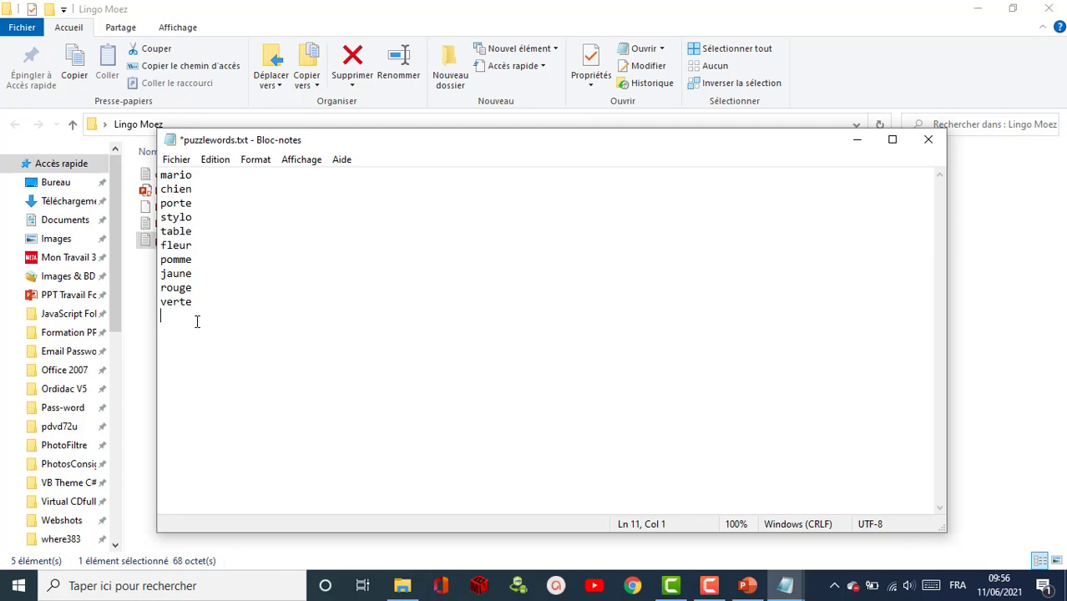
pyautogui.write('paris')
pyautogui.moveTo(194, 316); pyautogui.dragTo(160, 315)
pyautogui.click(928, 141)
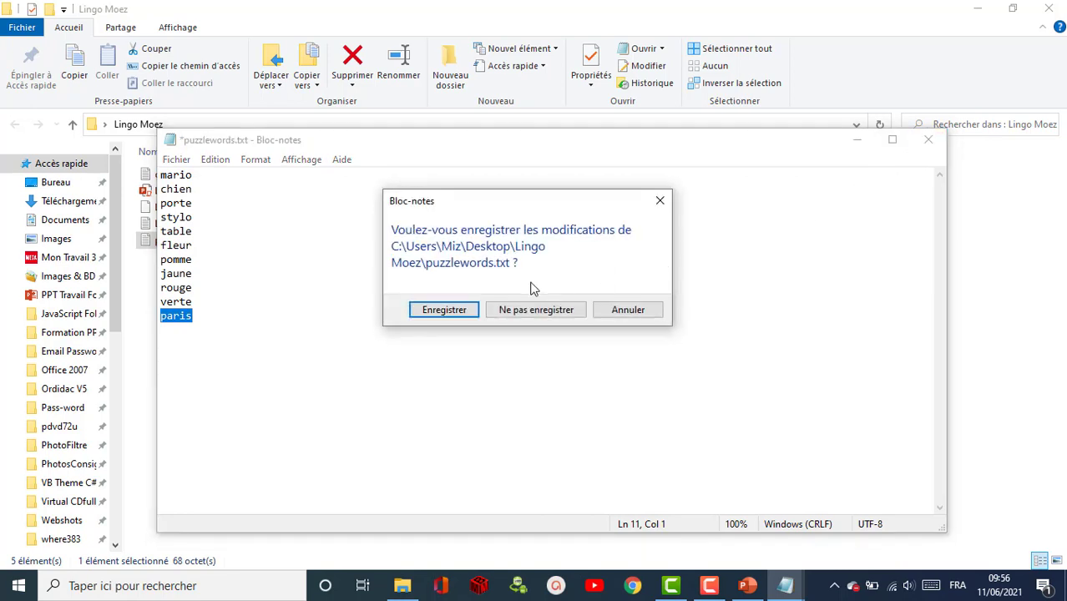
pyautogui.click(433, 310)
pyautogui.doubleClick(167, 173)
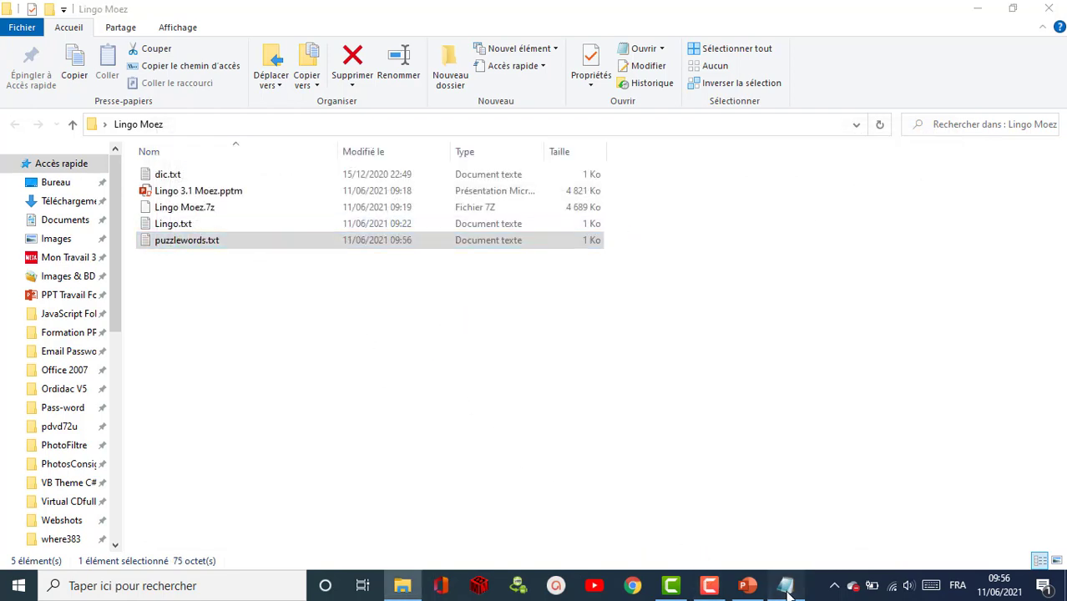
pyautogui.click(247, 304)
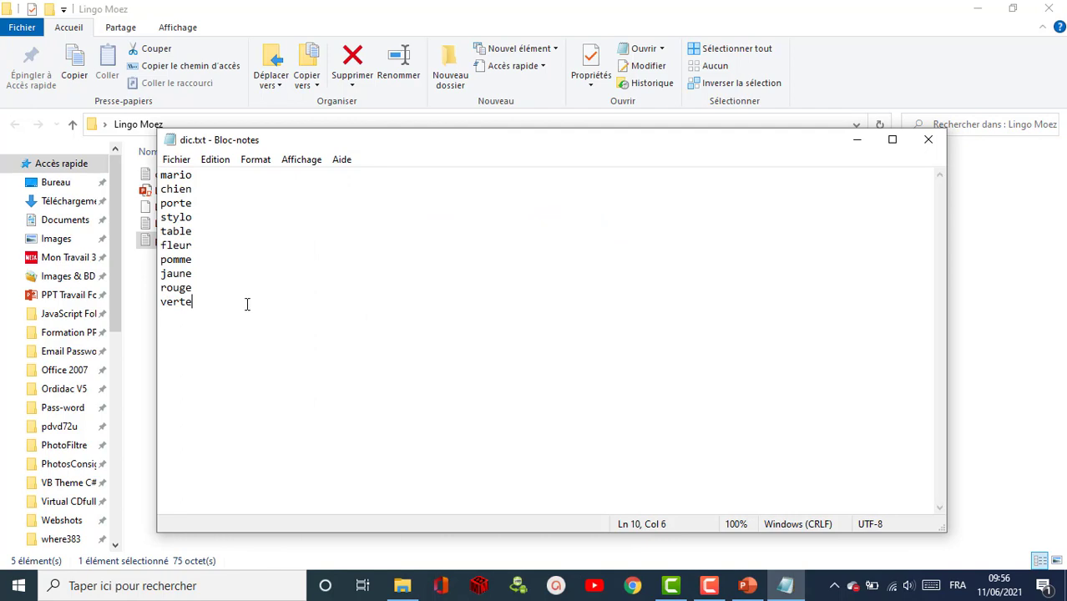
pyautogui.press('Return')
pyautogui.write('paris')
pyautogui.hotkey('ctrl', 's')
pyautogui.click(927, 139)
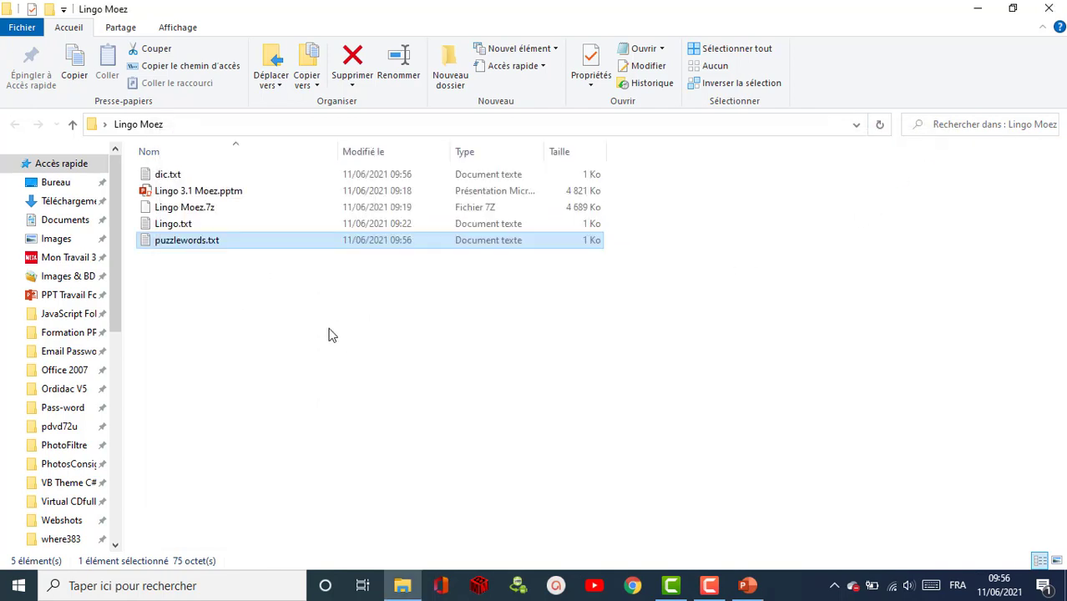
pyautogui.click(242, 295)
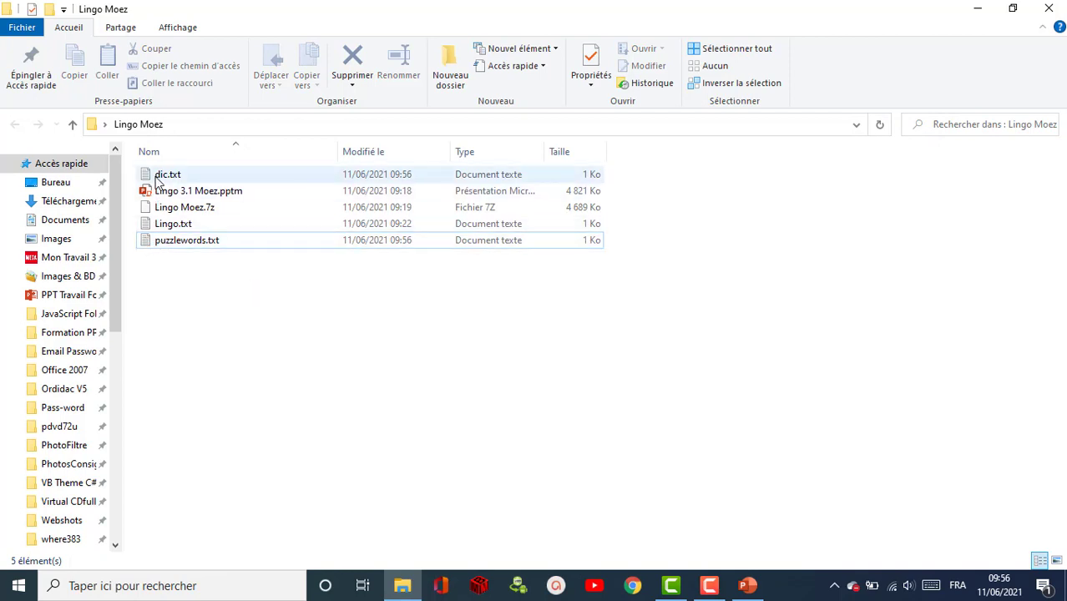
pyautogui.doubleClick(147, 242)
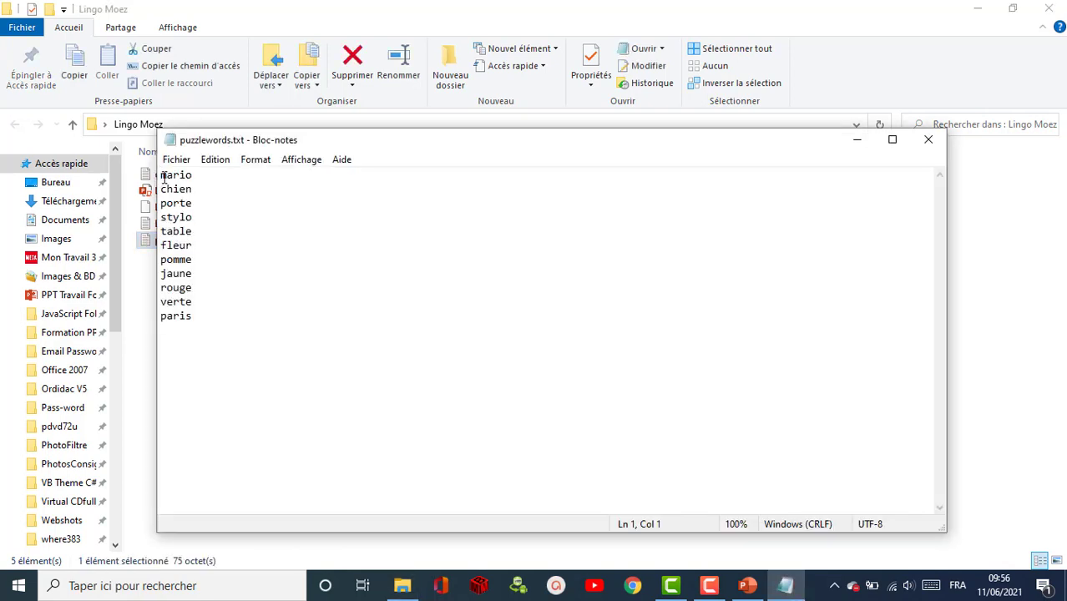
pyautogui.moveTo(164, 175); pyautogui.dragTo(206, 320)
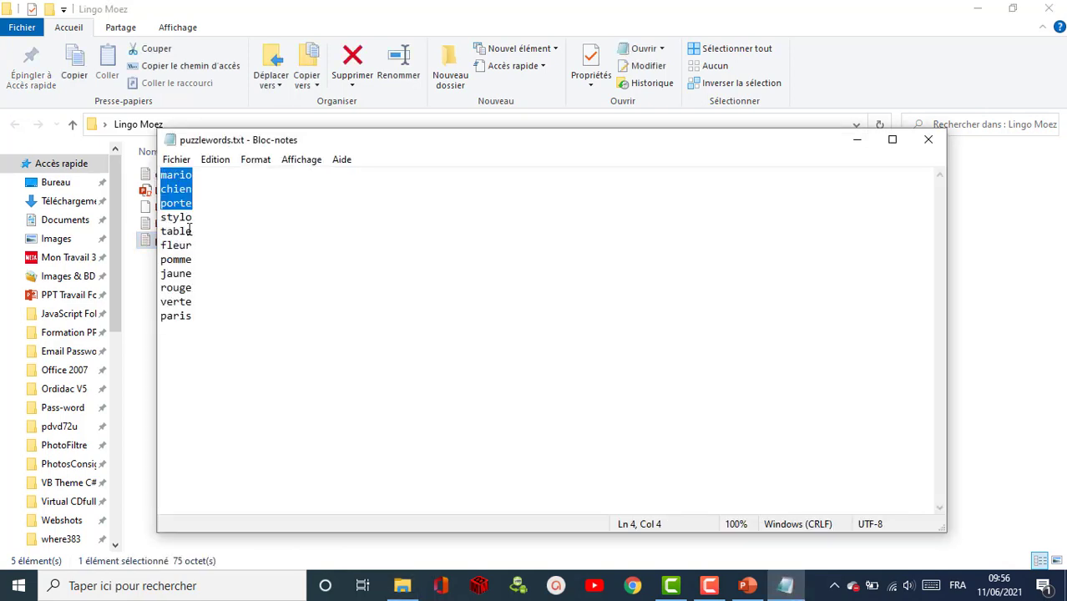
pyautogui.click(206, 323)
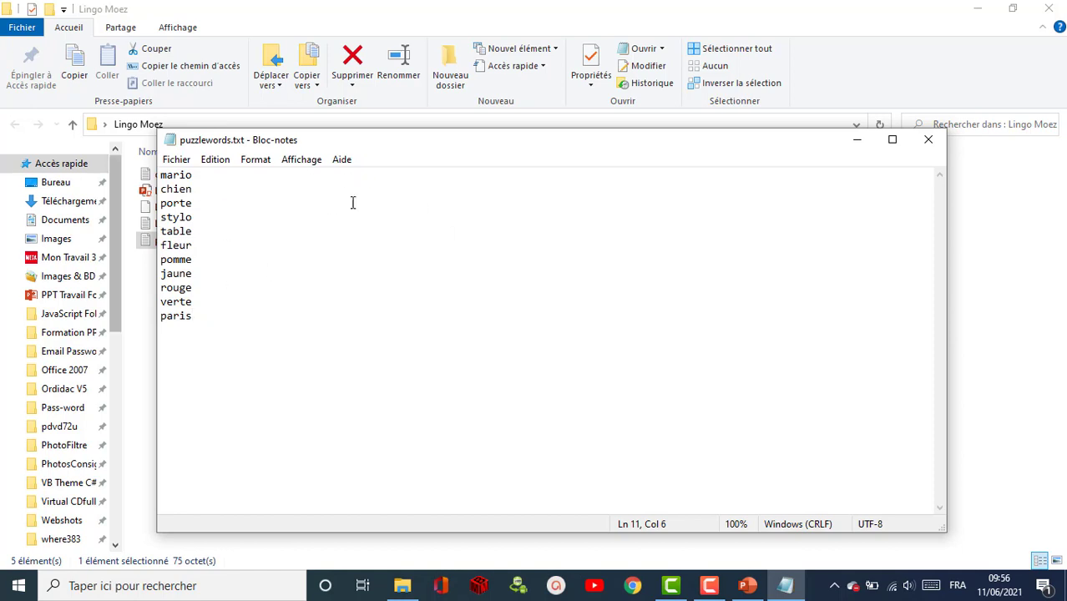
pyautogui.click(928, 144)
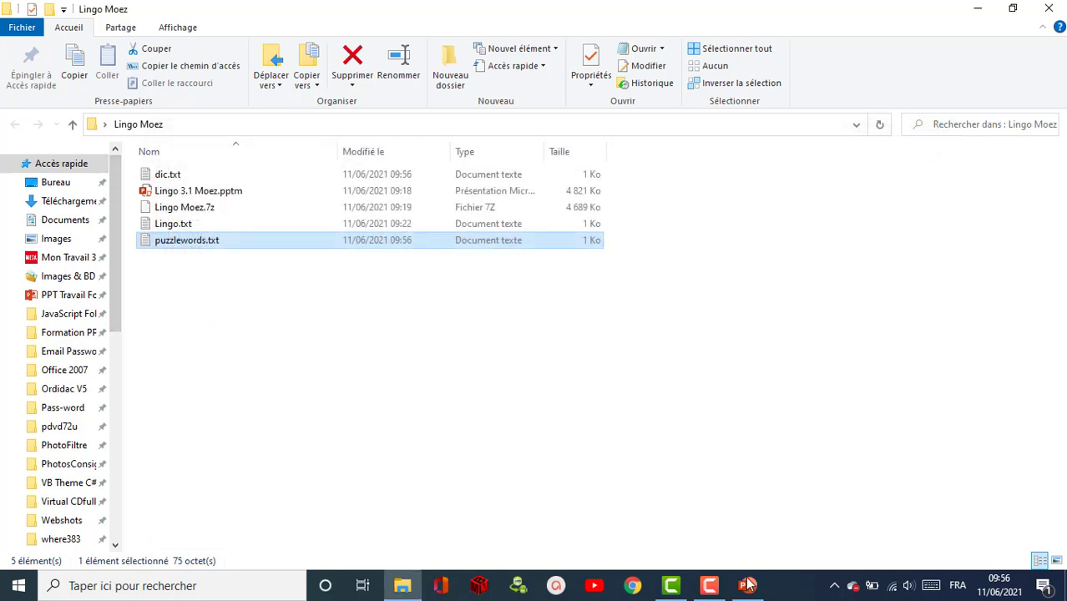
pyautogui.moveTo(746, 585)
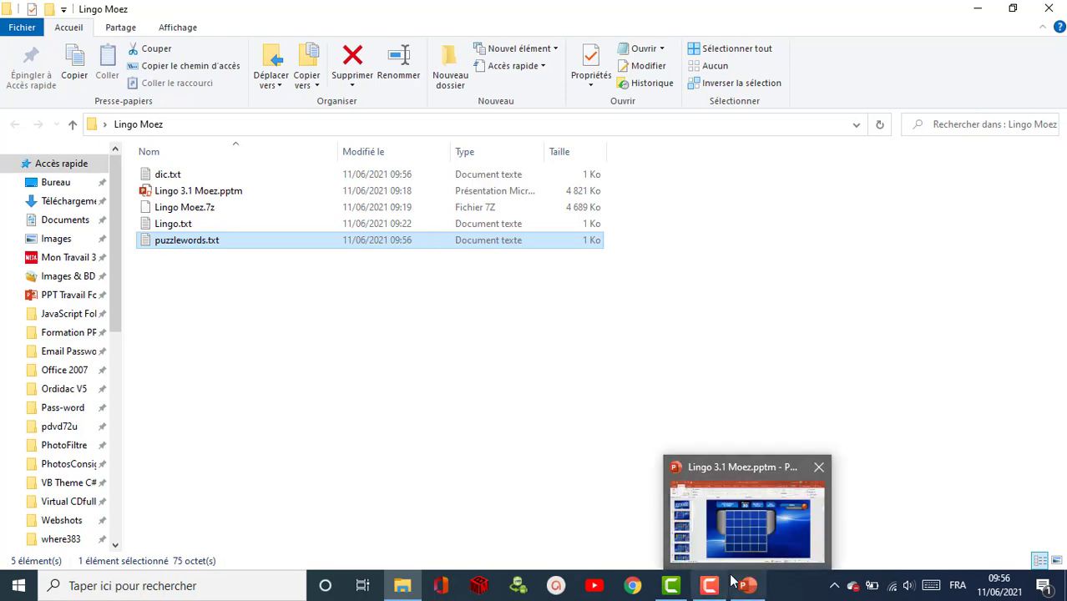
# Step: Bring the Lingo 3.1 Moez.pptm presentation to the front
pyautogui.click(745, 585)
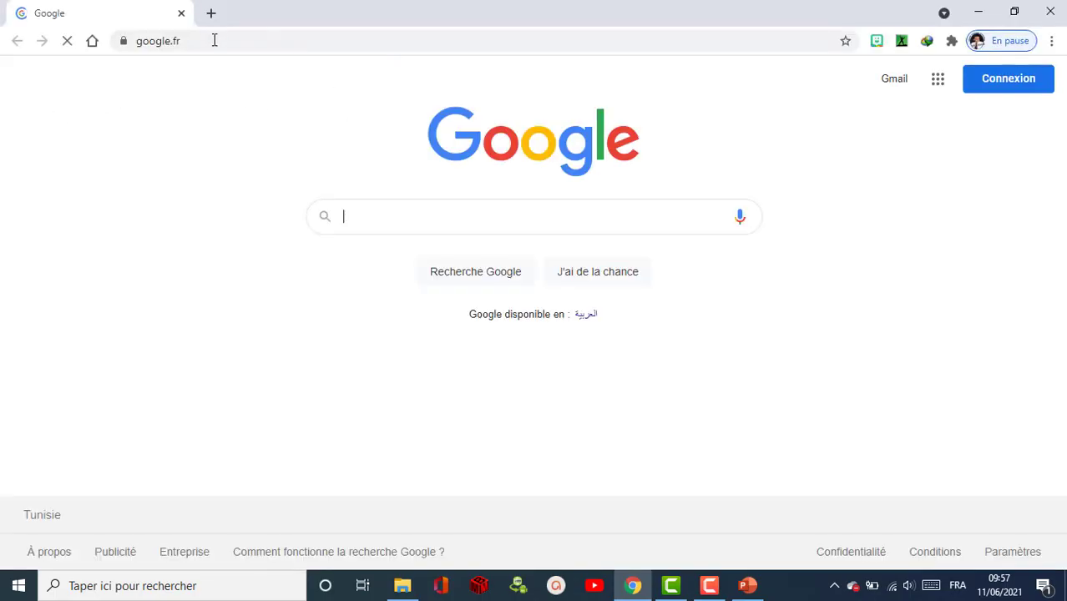
# Step: Go to the espacenumeriquedelenseignant.blogspot.com blog and open its Facebook group
pyautogui.click(190, 40)
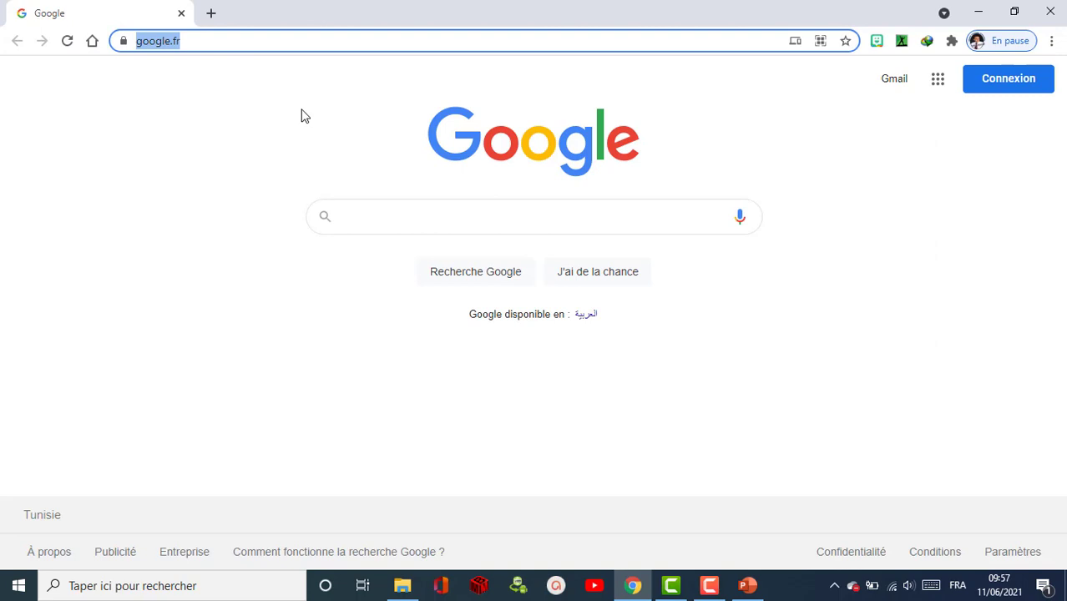
pyautogui.write('espa')
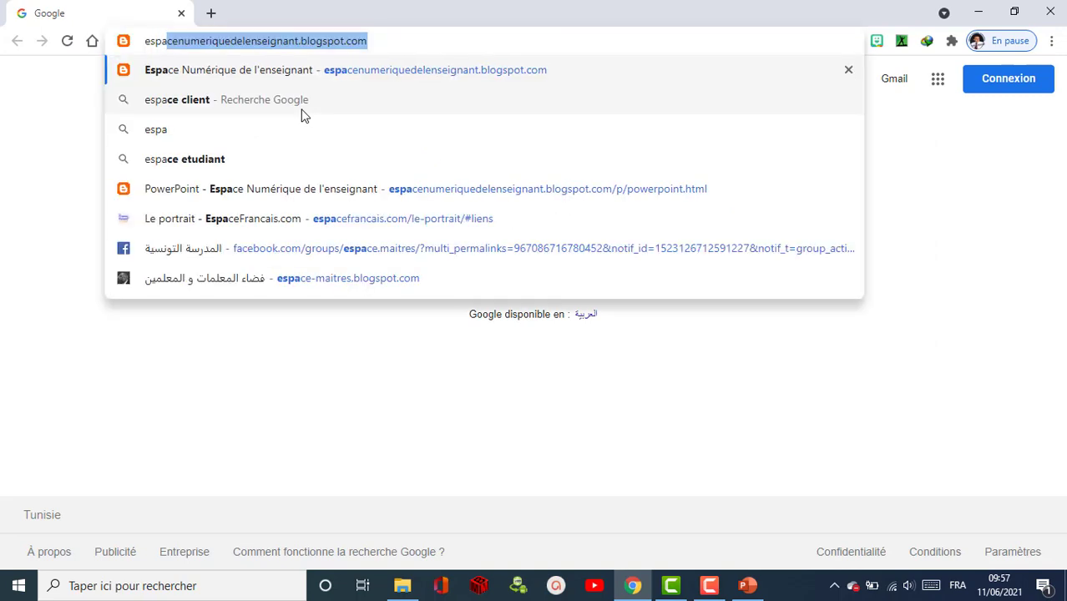
pyautogui.press('Return')
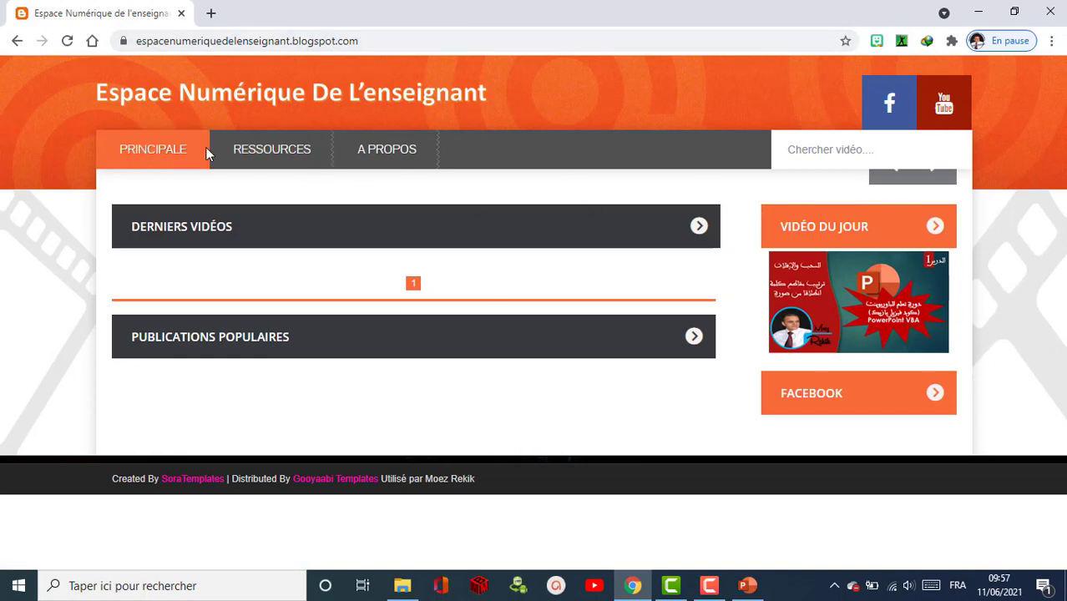
pyautogui.click(890, 104)
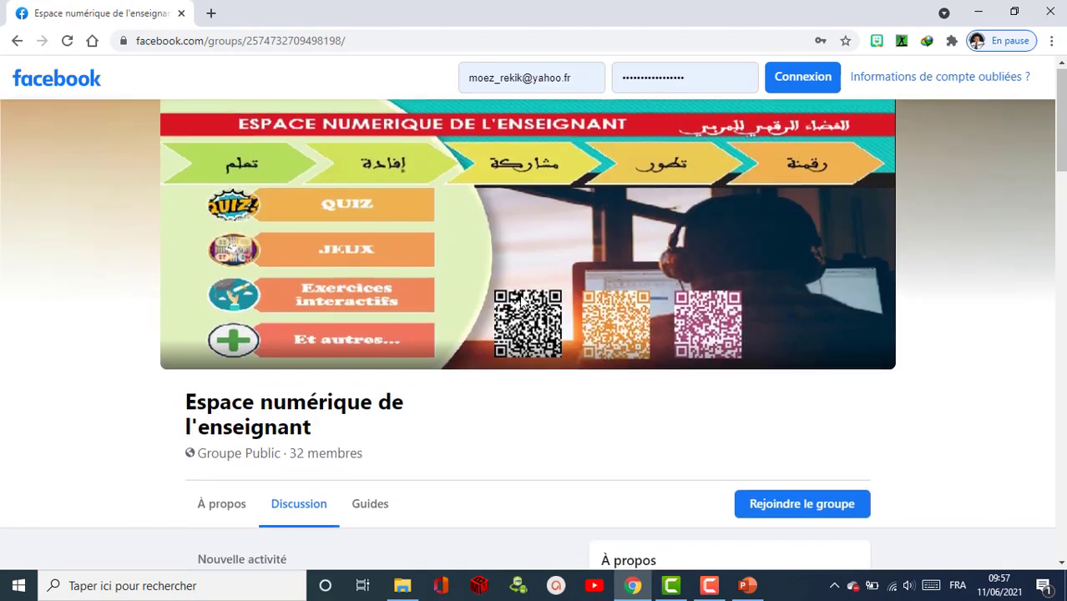
pyautogui.scroll(-3, 925, 236)
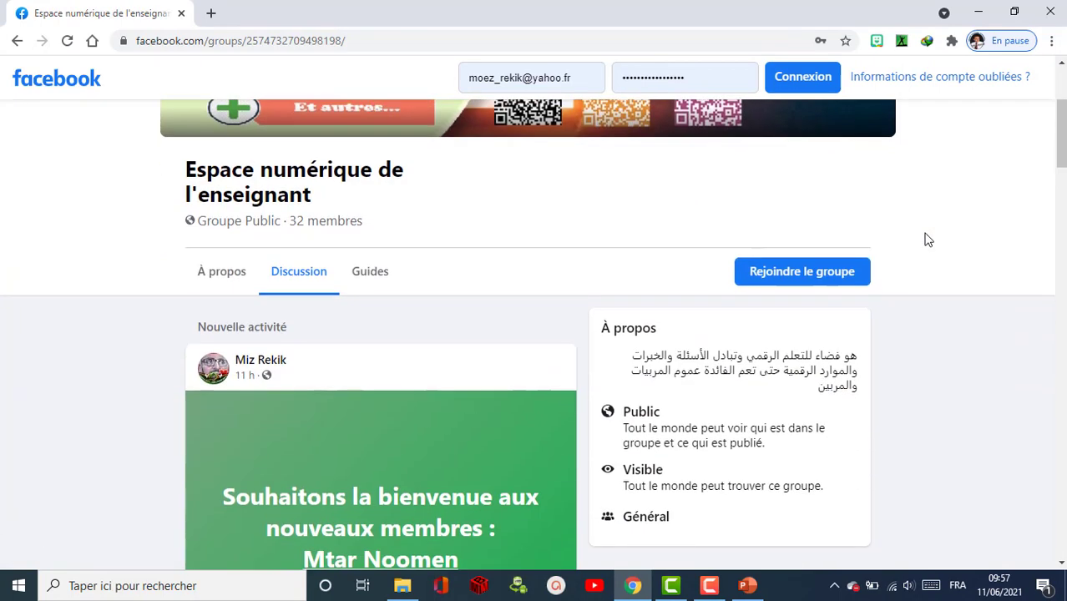
pyautogui.scroll(-3, 925, 238)
pyautogui.scroll(-2, 925, 243)
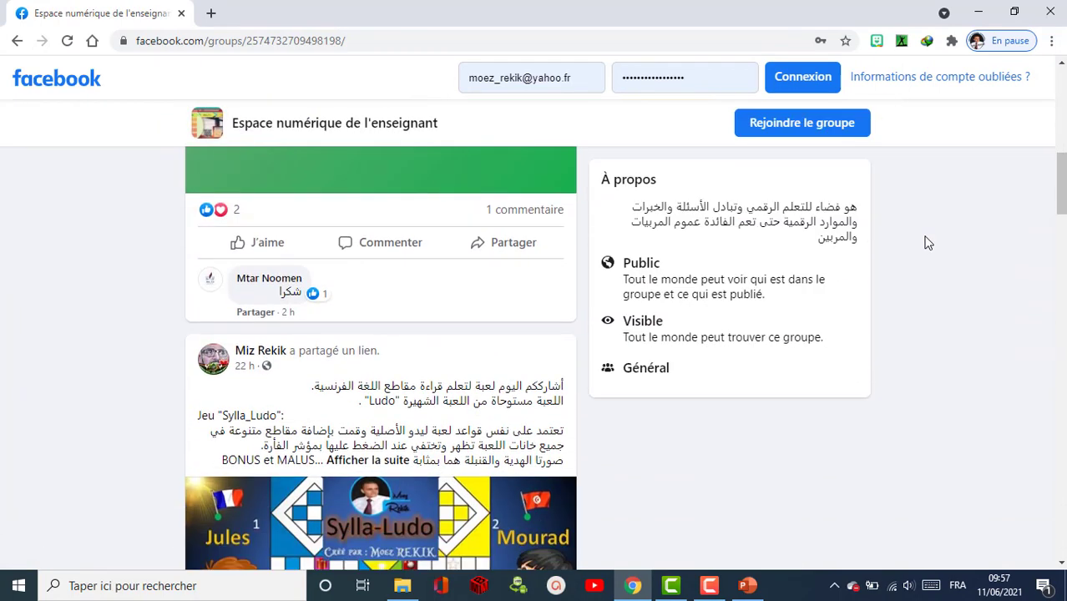
pyautogui.scroll(-2, 924, 243)
pyautogui.scroll(-2, 924, 243)
pyautogui.scroll(7, 925, 243)
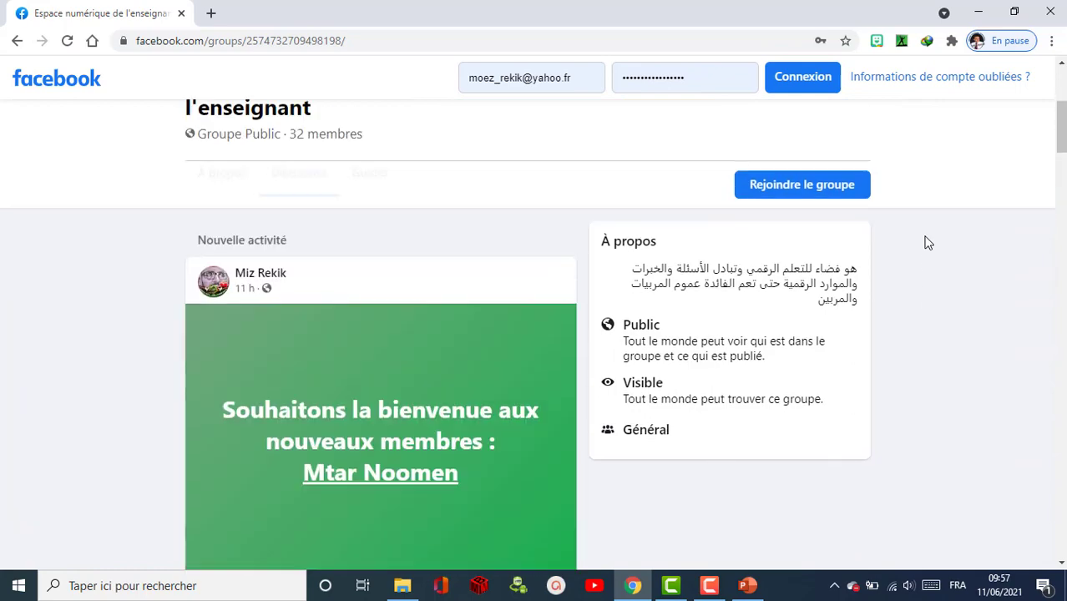
pyautogui.scroll(4, 925, 242)
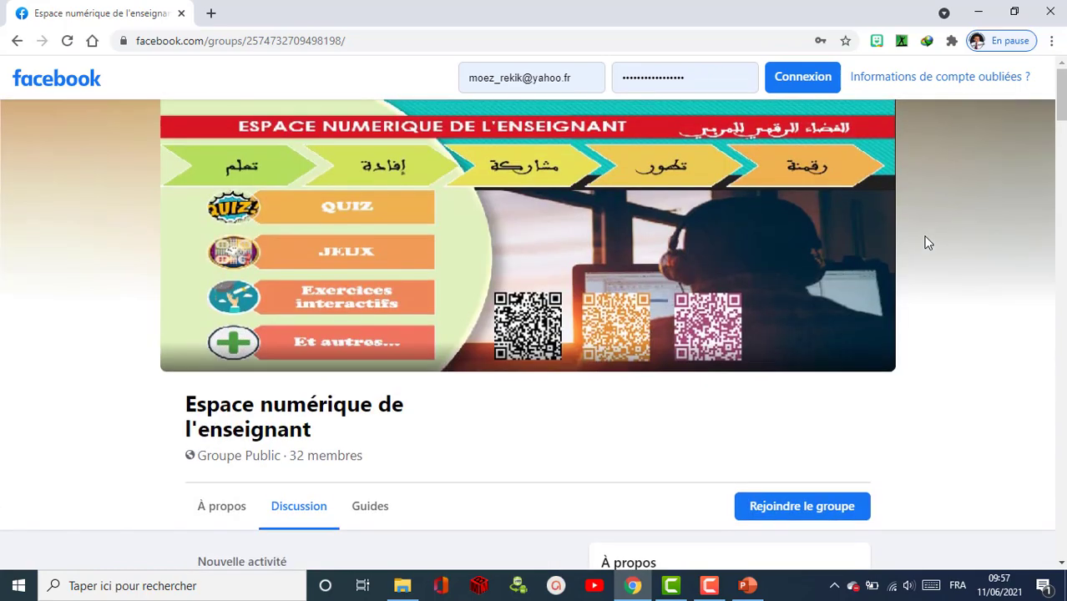
pyautogui.click(18, 42)
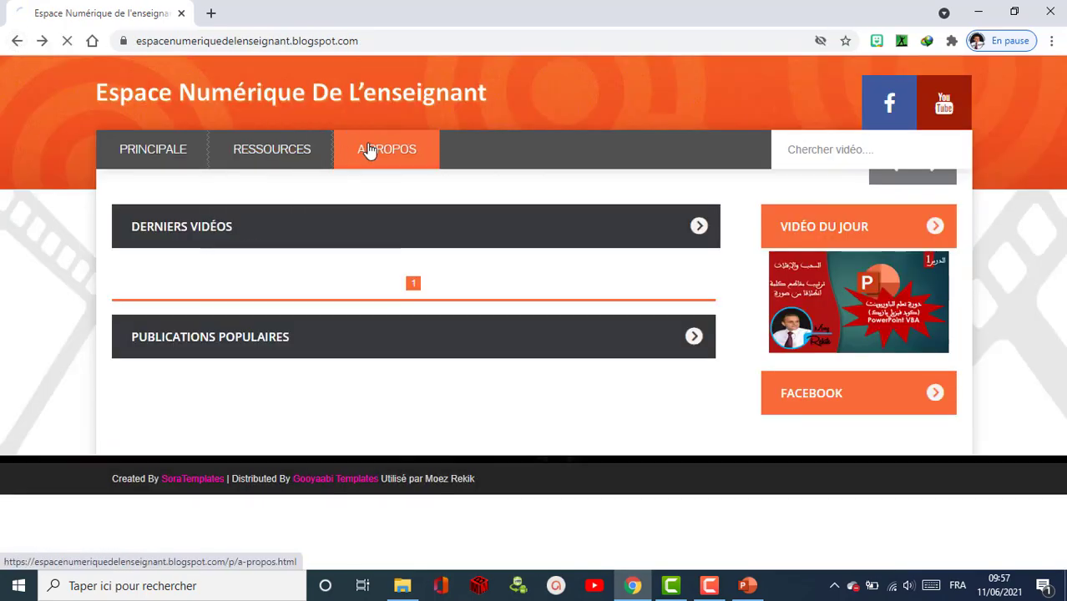
# Step: Browse the blog's A PROPOS page and play the embedded Leçon n° 1 VBA video
pyautogui.click(369, 149)
pyautogui.scroll(-2, 495, 192)
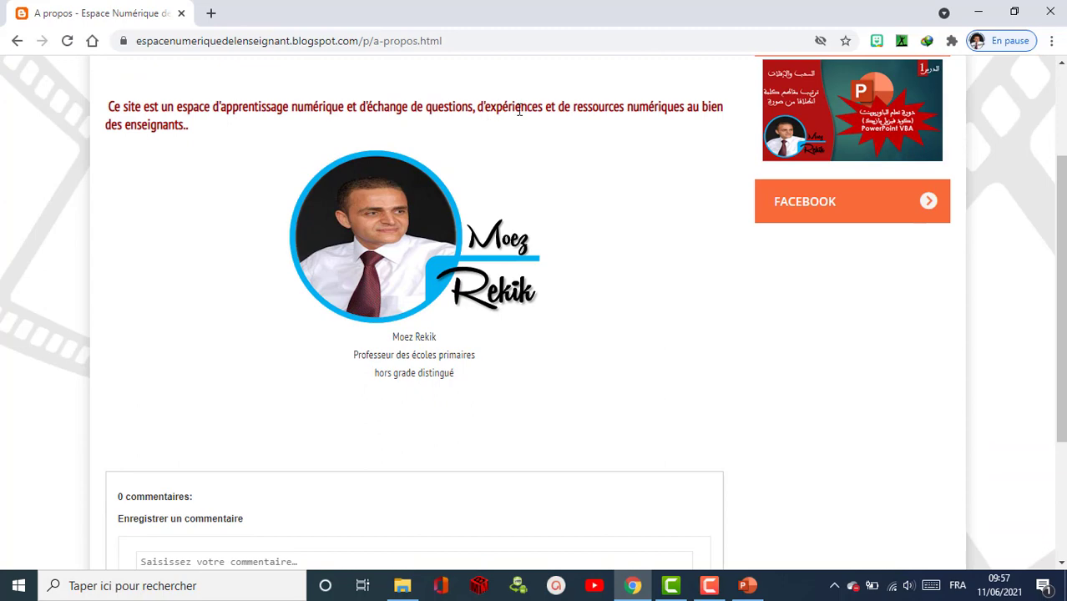
pyautogui.scroll(-3, 492, 254)
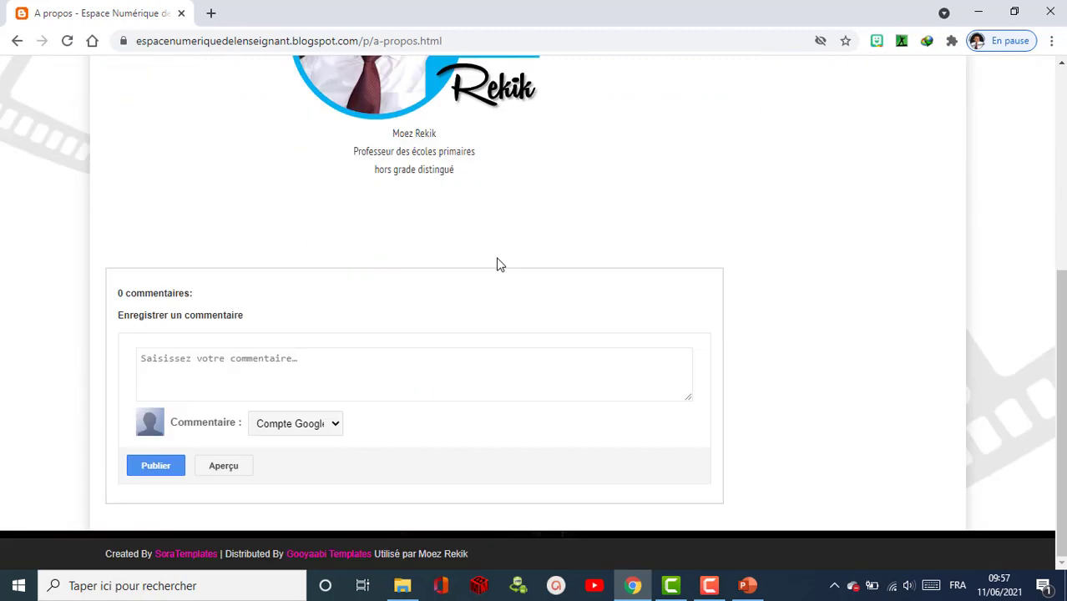
pyautogui.scroll(5, 498, 263)
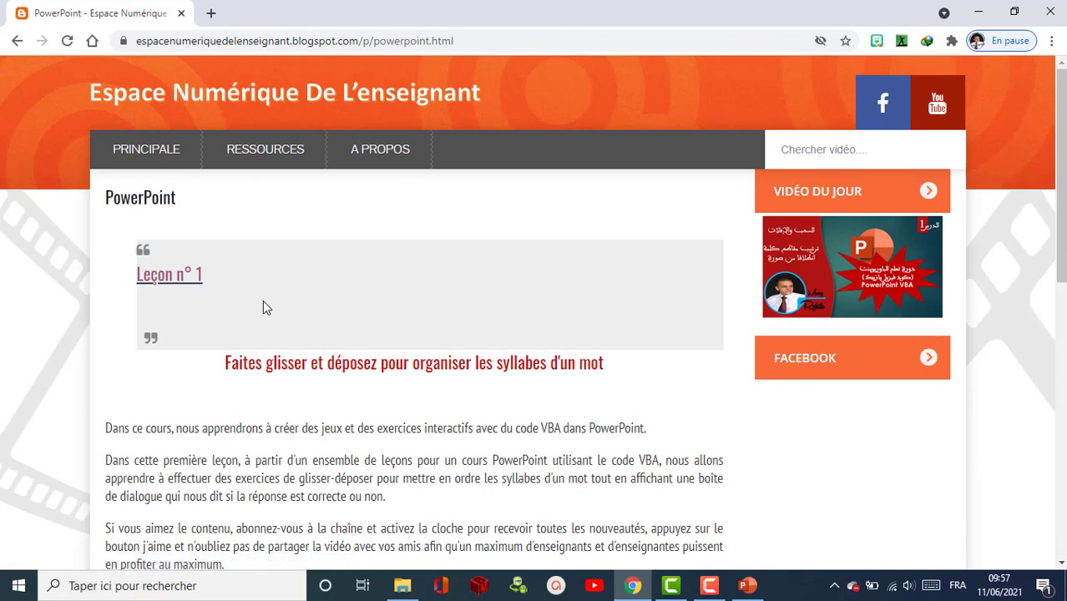
pyautogui.scroll(-1, 682, 275)
pyautogui.scroll(1, 768, 242)
pyautogui.scroll(-3, 820, 342)
pyautogui.scroll(-3, 821, 342)
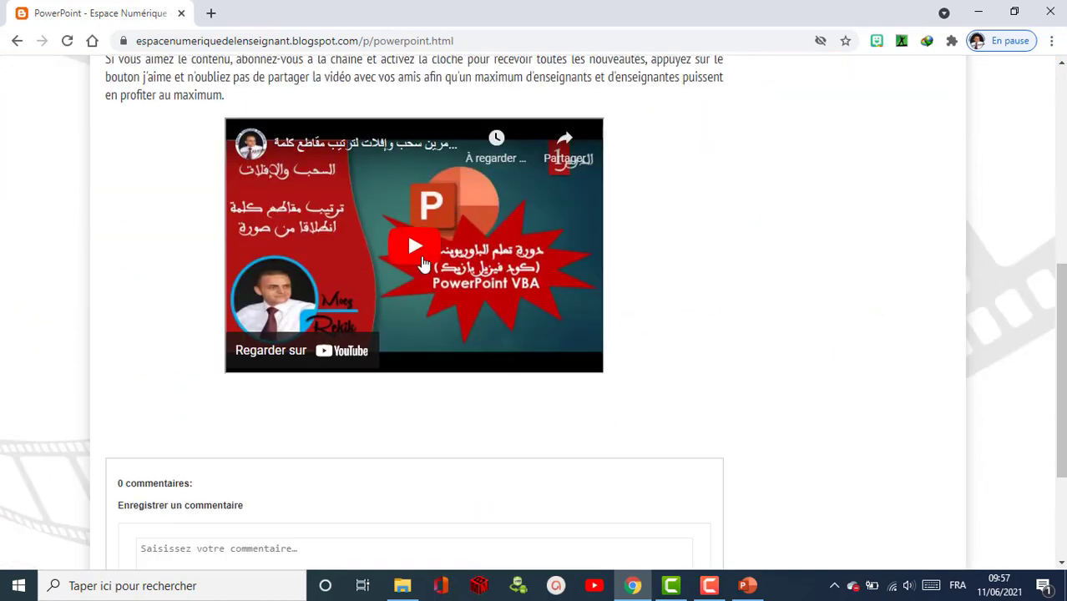
pyautogui.scroll(2, 538, 267)
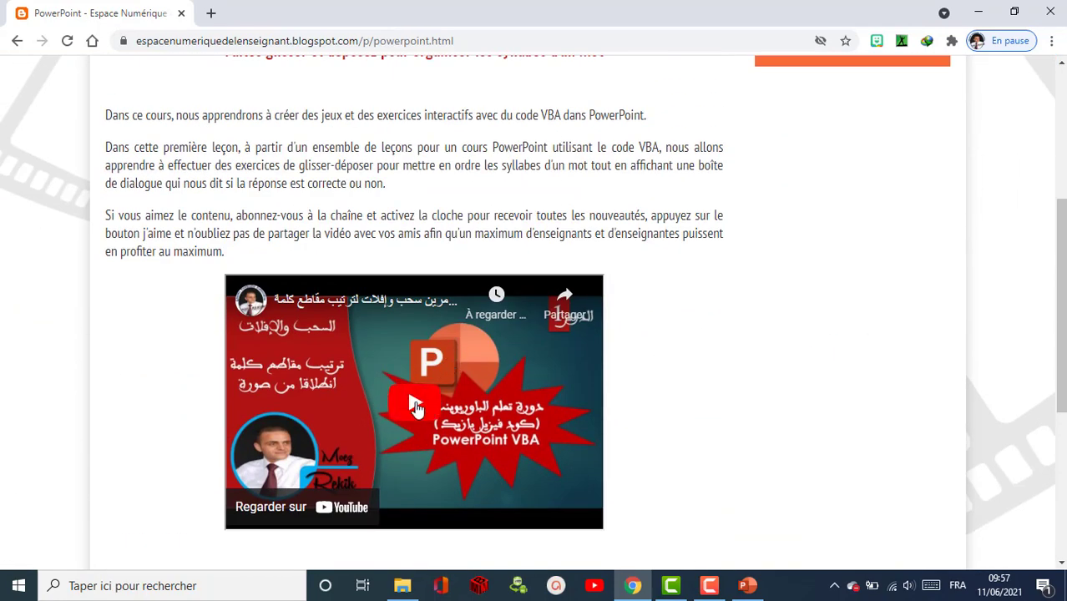
pyautogui.click(415, 406)
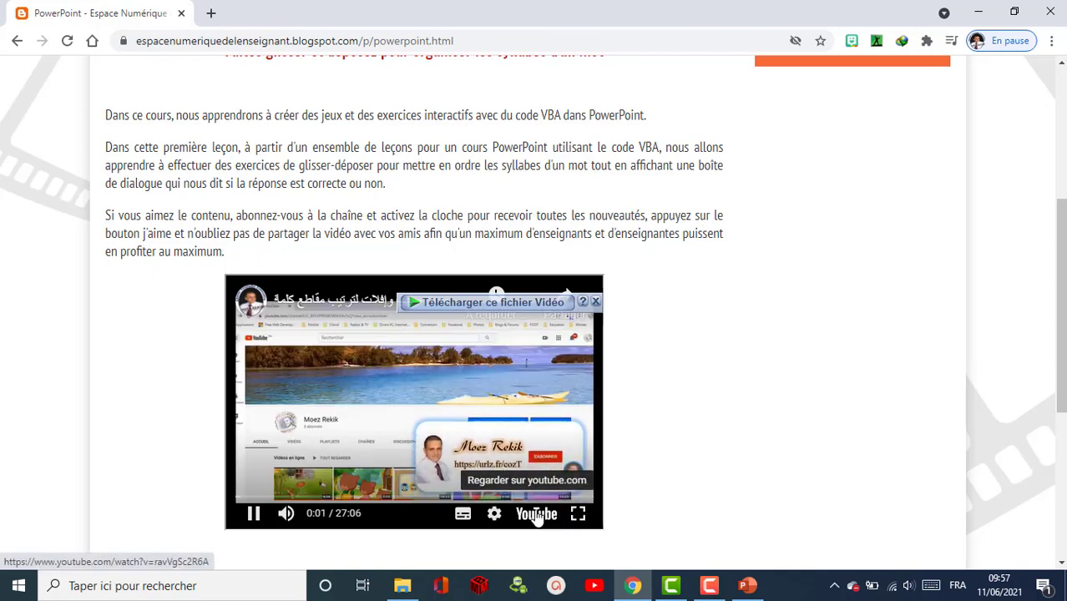
# Step: Open the lesson video on YouTube, select its description, and like it, dismissing the sign-in prompt
pyautogui.click(536, 511)
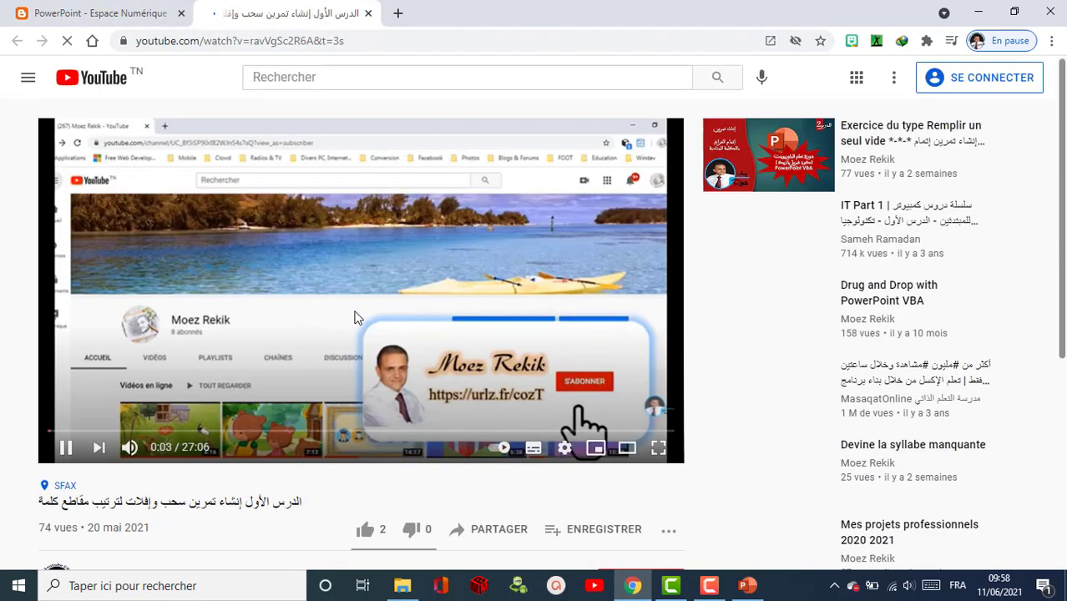
pyautogui.scroll(-3, 322, 442)
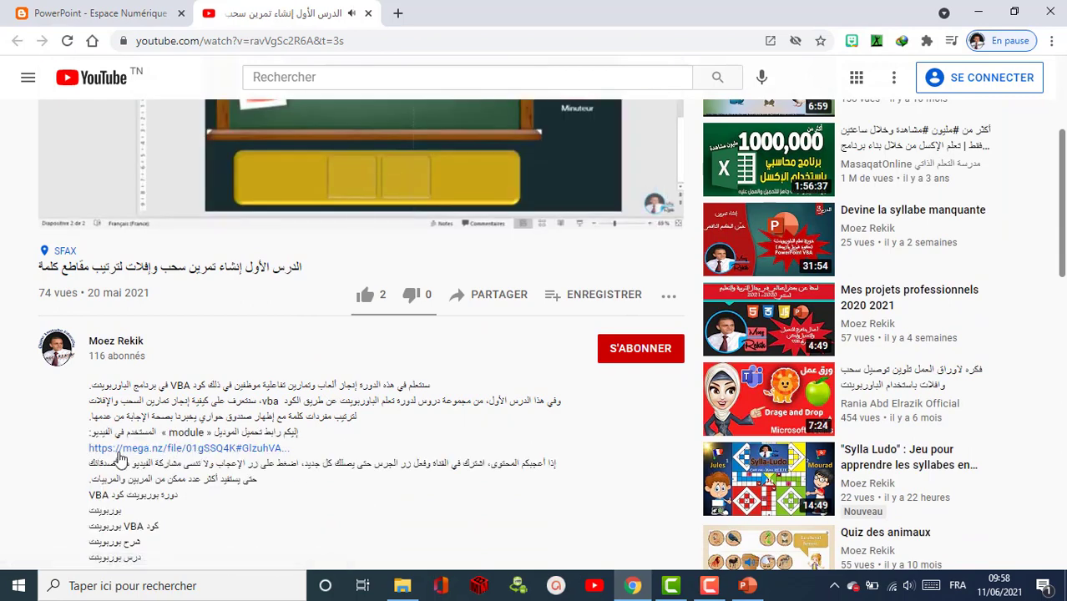
pyautogui.moveTo(100, 399); pyautogui.dragTo(189, 455)
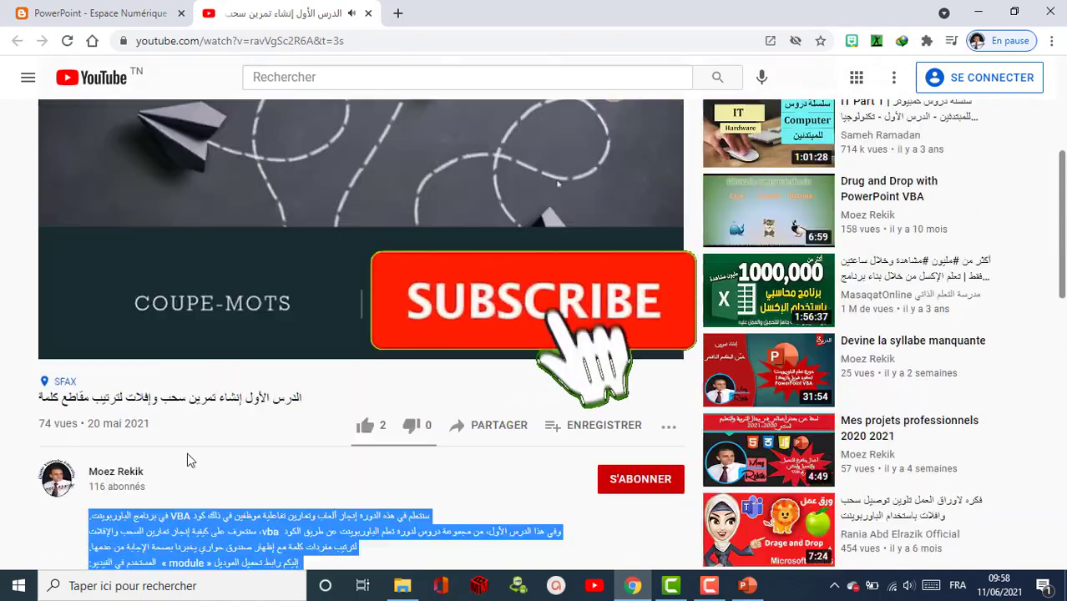
pyautogui.scroll(-2, 251, 451)
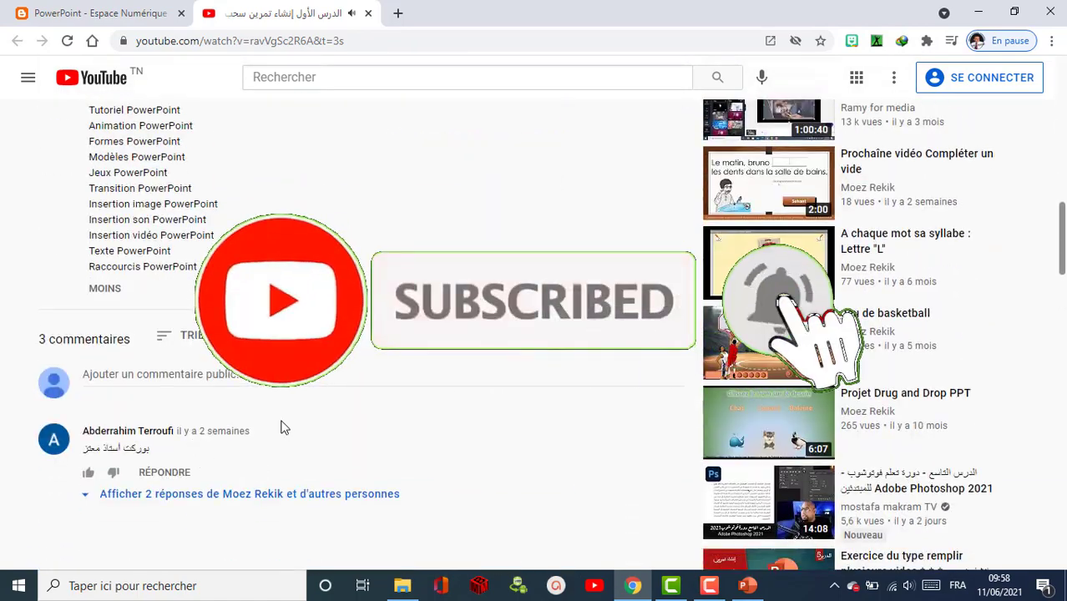
pyautogui.scroll(6, 409, 447)
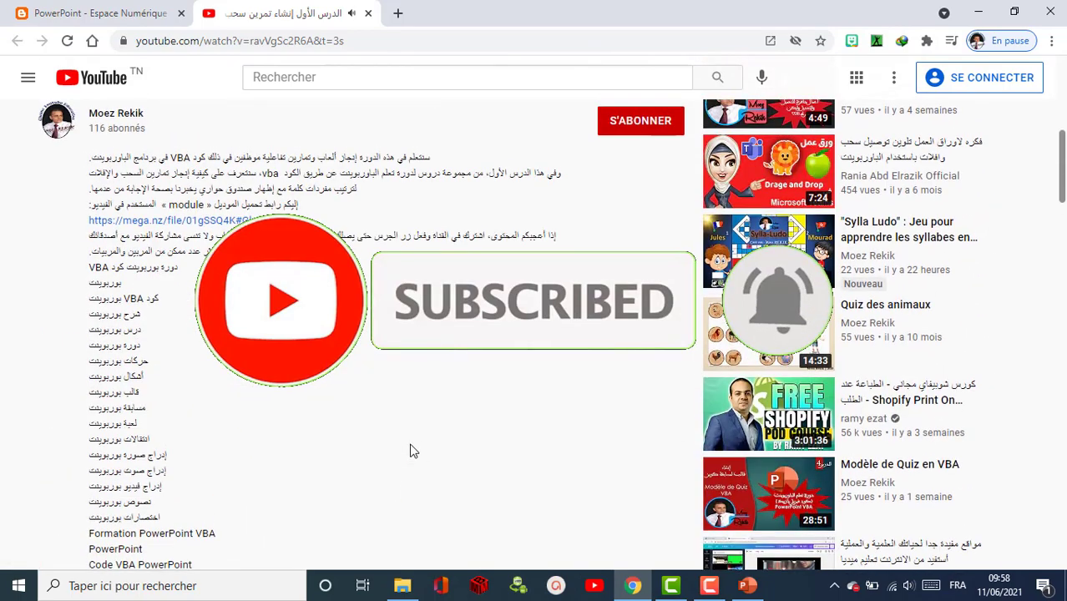
pyautogui.scroll(6, 410, 443)
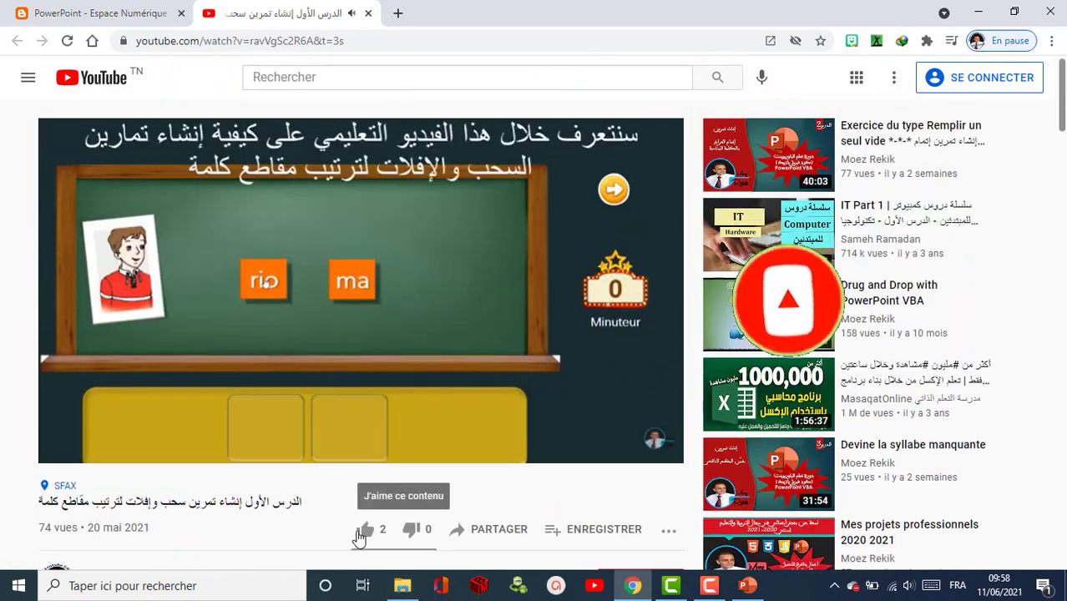
pyautogui.click(366, 531)
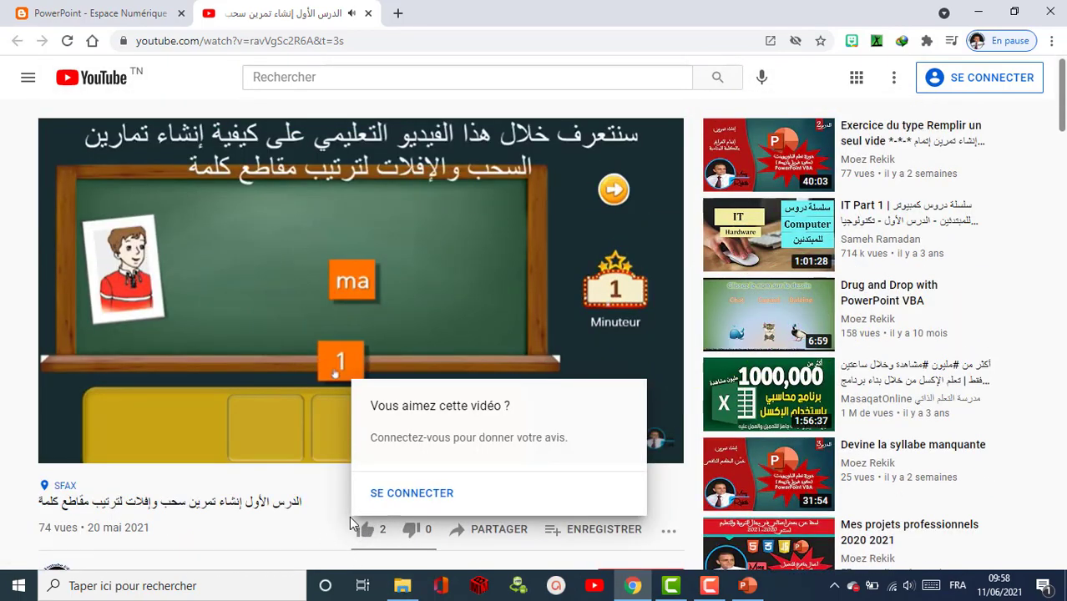
pyautogui.click(322, 494)
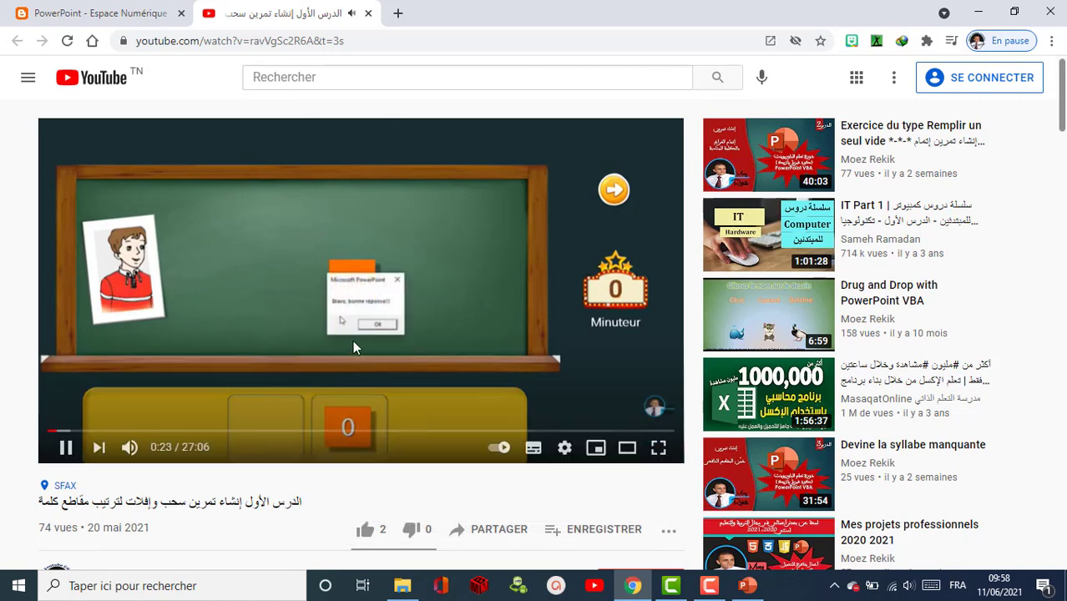